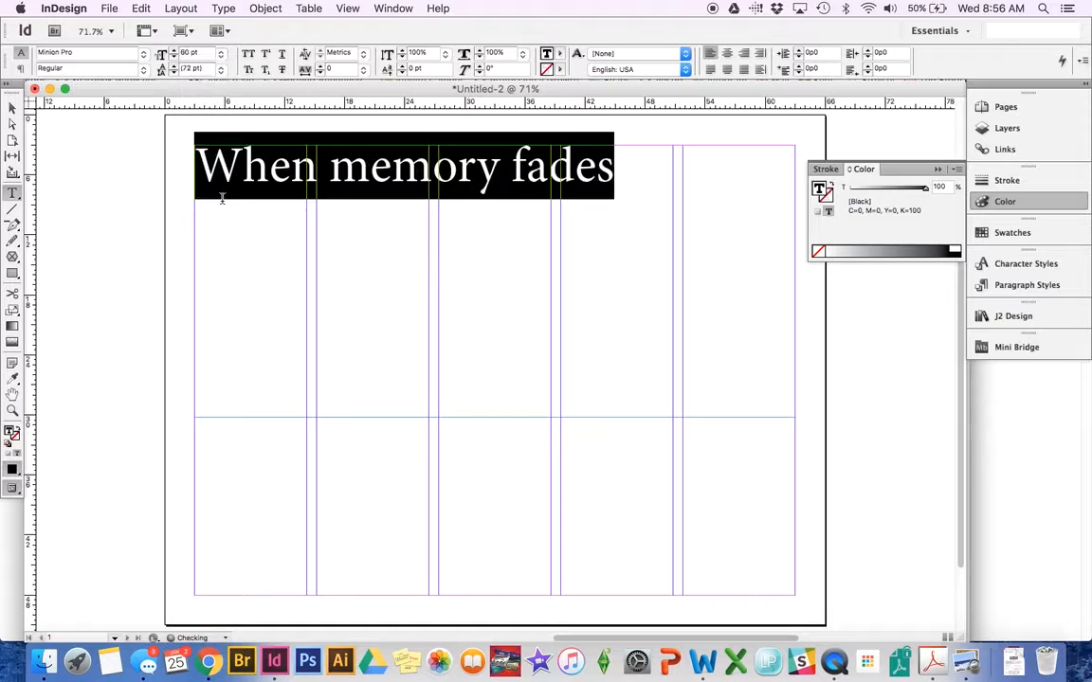
# Break the title "When memory fades" so that "fades" starts a second line.
pyautogui.click(614, 159)
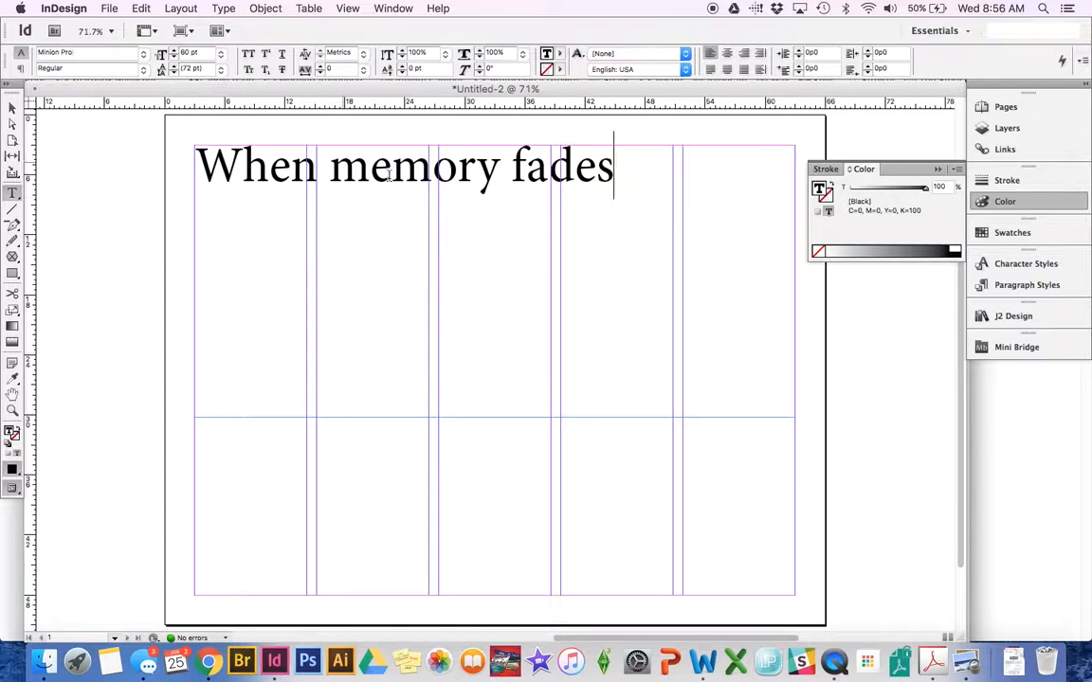
pyautogui.moveTo(636, 176); pyautogui.dragTo(193, 147)
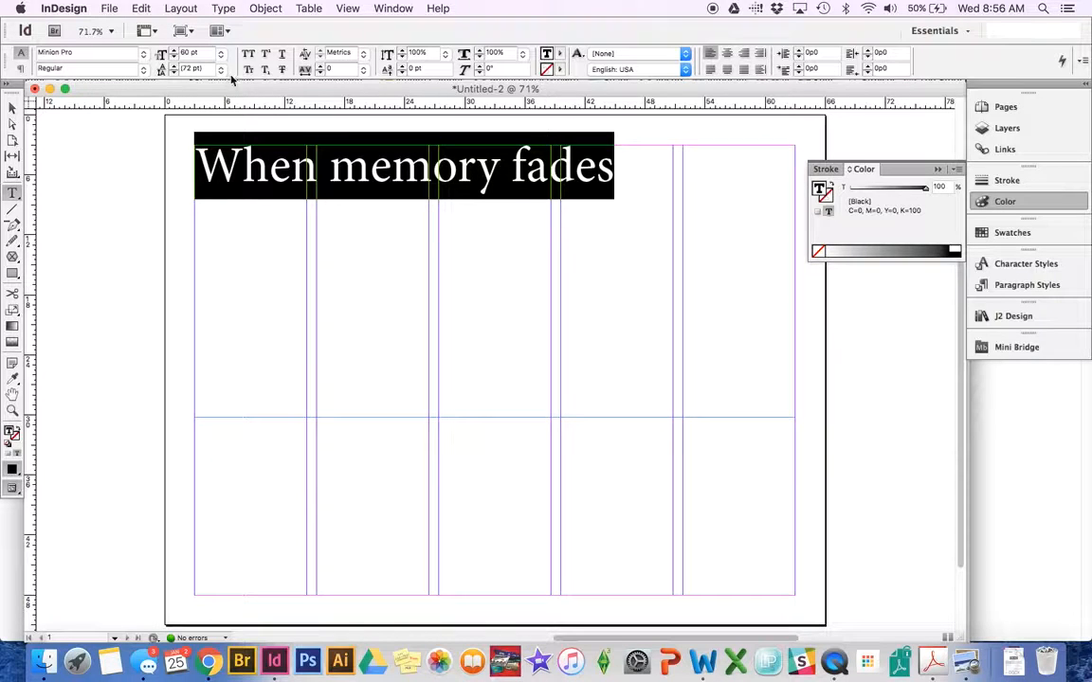
pyautogui.click(521, 170)
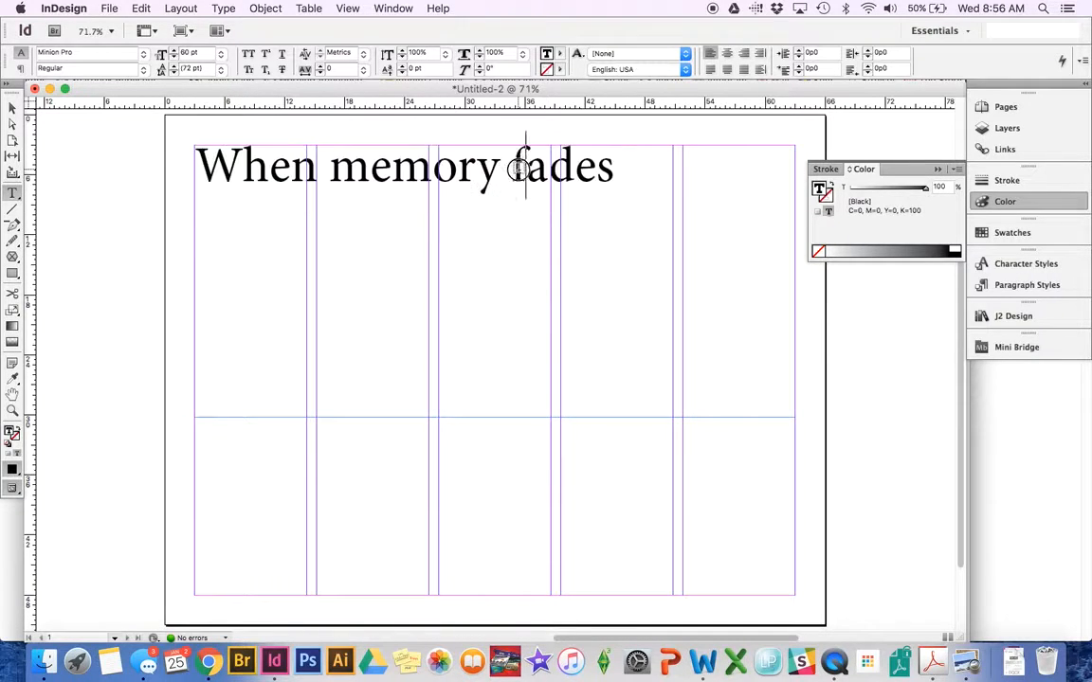
pyautogui.press('Return')
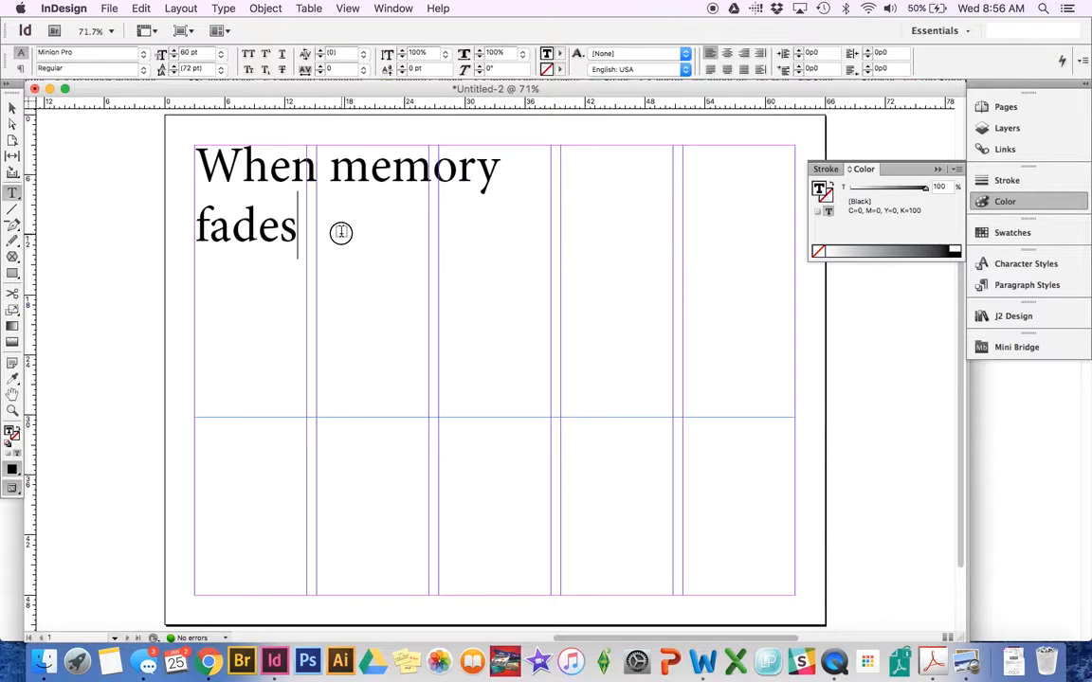
# Set the leading of the whole two-line title to 60 pt.
pyautogui.press('super+a')
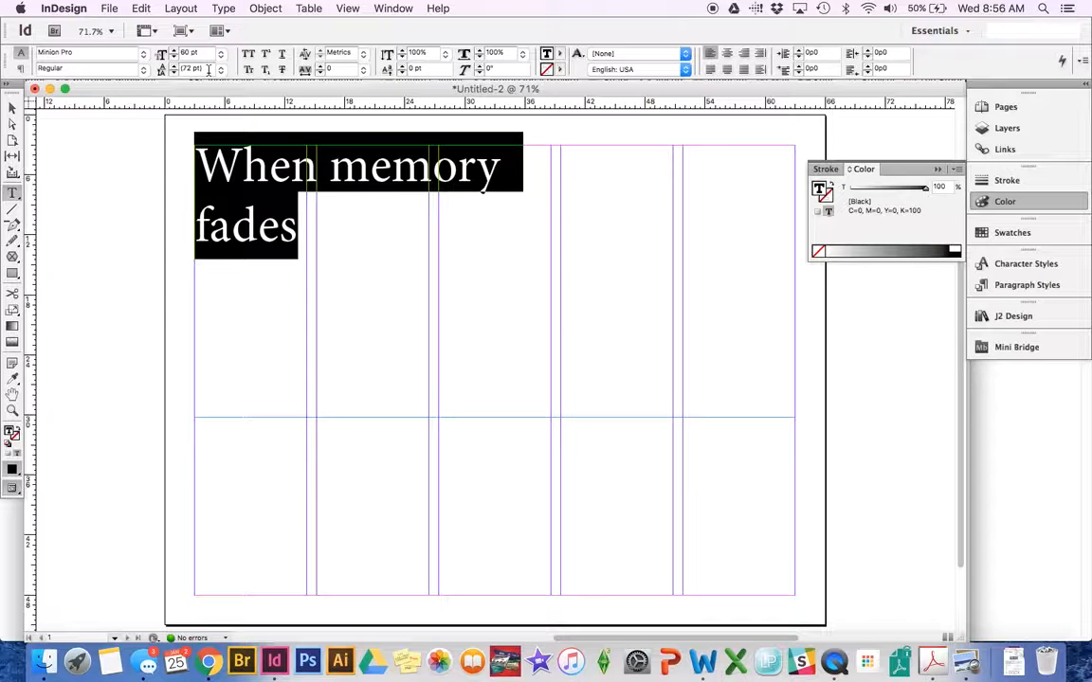
pyautogui.click(299, 230)
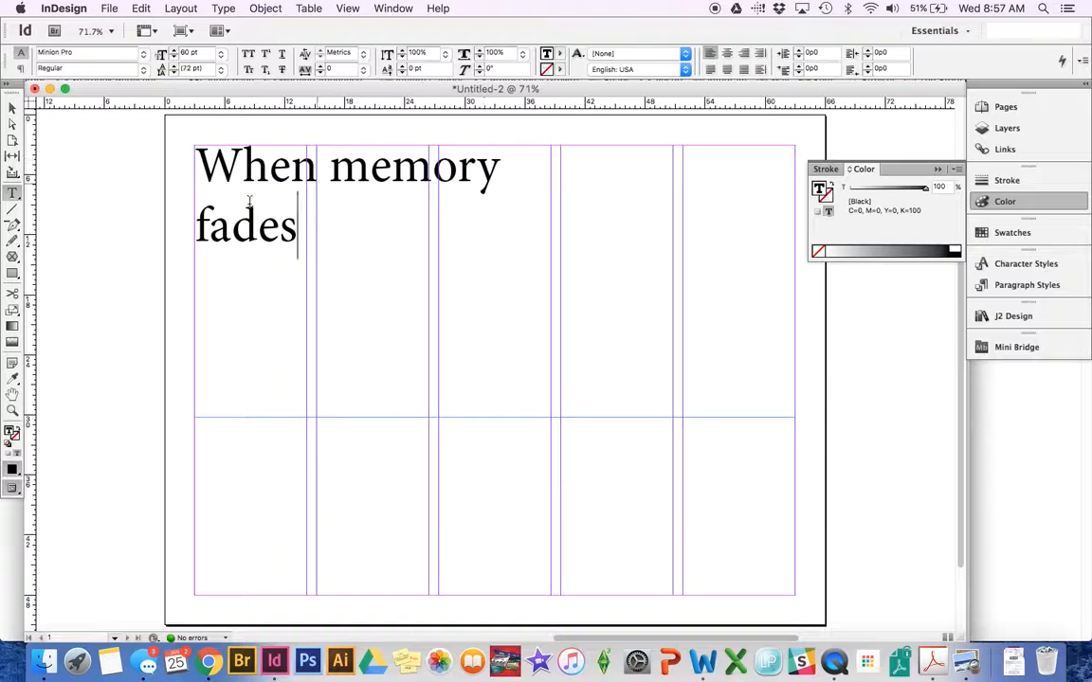
pyautogui.moveTo(299, 232); pyautogui.dragTo(194, 81)
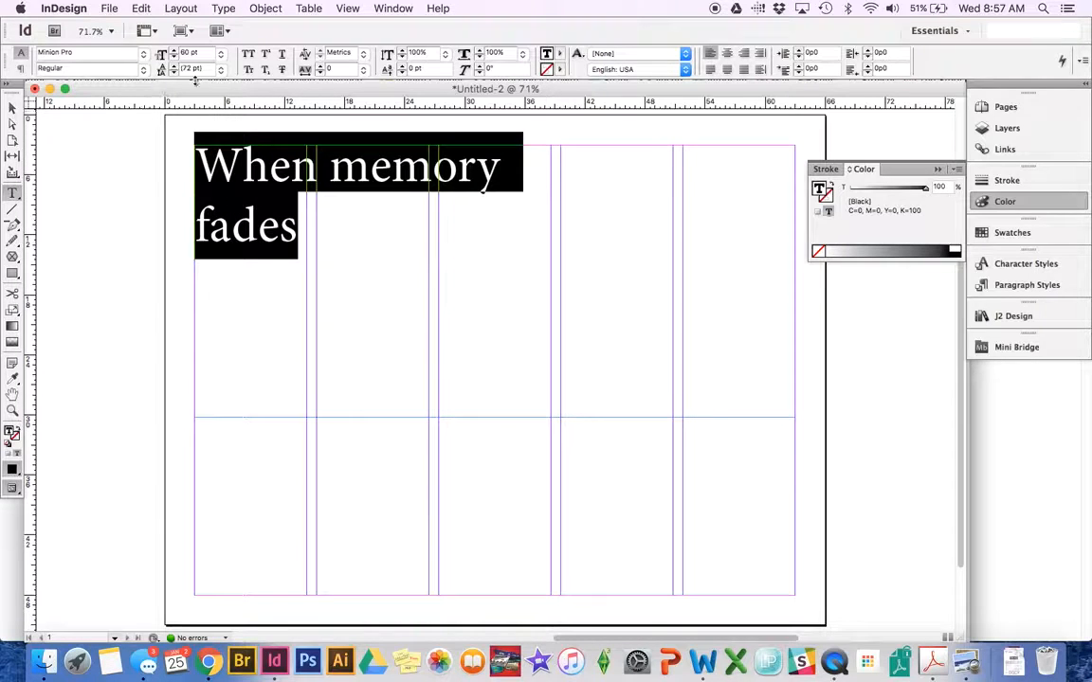
pyautogui.click(195, 69)
pyautogui.press('Return')
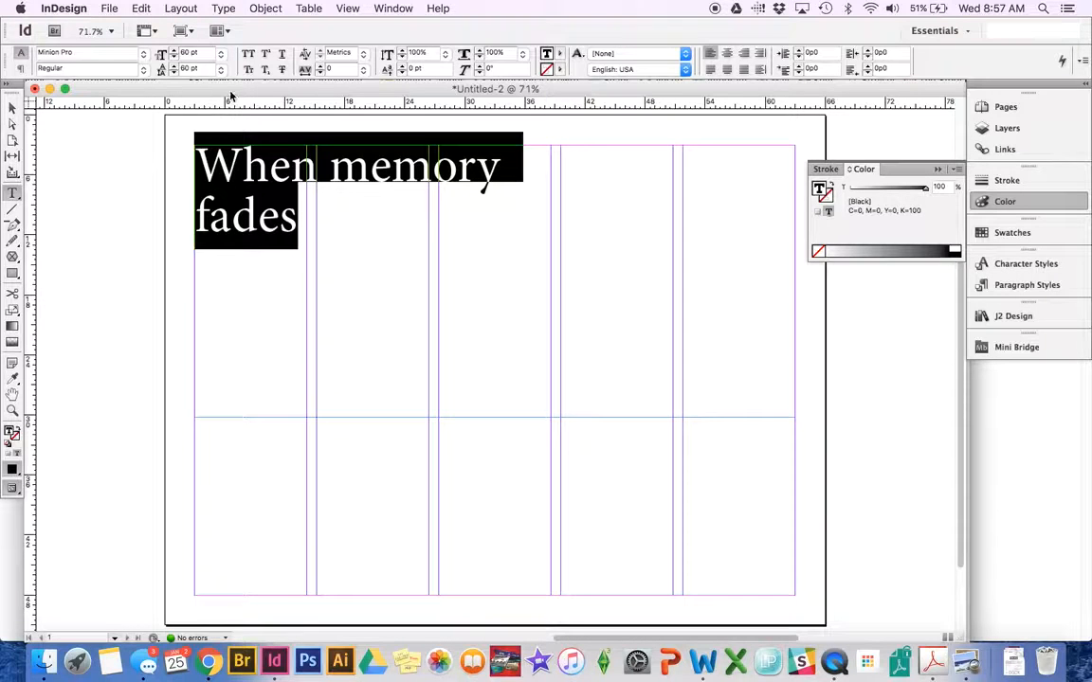
# Try the title's leading at 48, 30 and 72 pt, and return it to 60 pt.
pyautogui.click(221, 72)
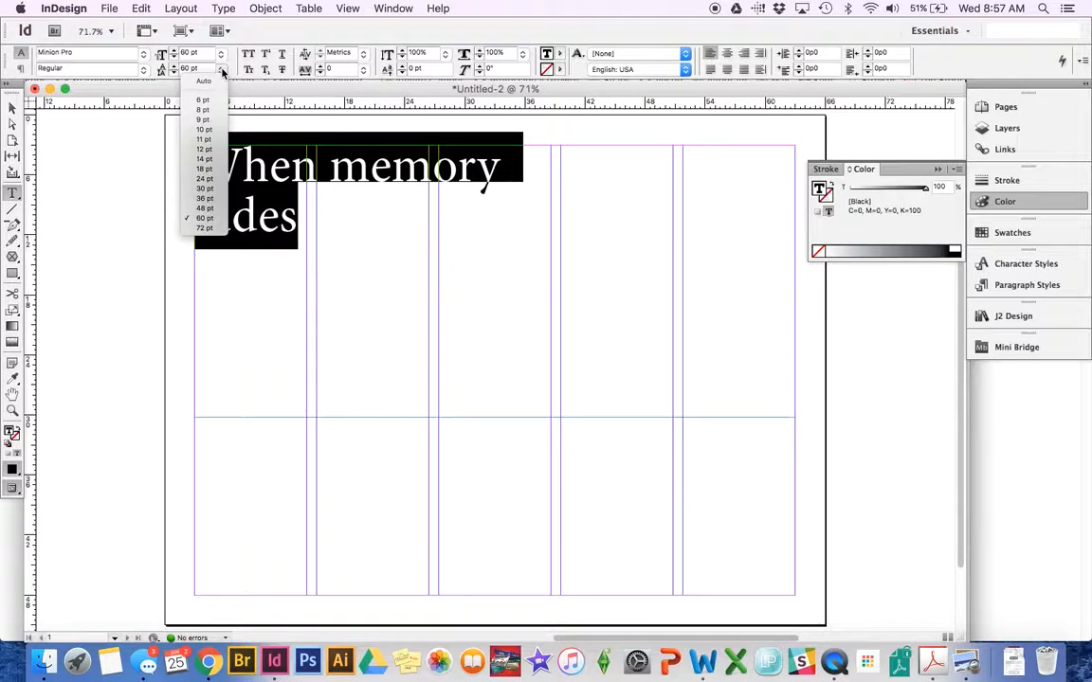
pyautogui.click(217, 209)
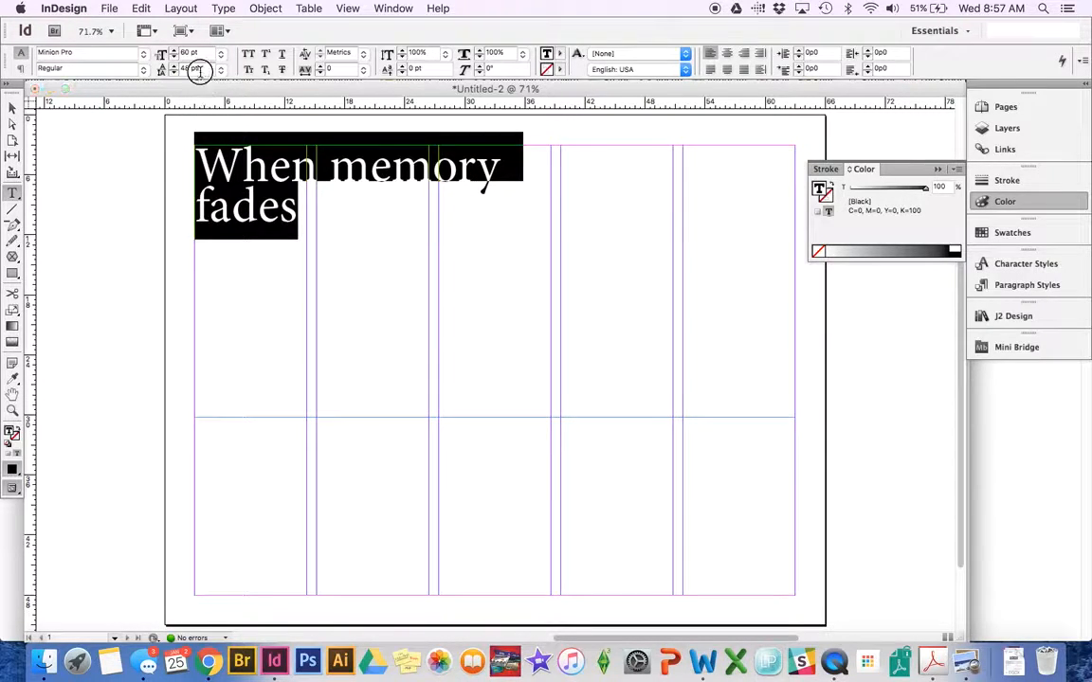
pyautogui.write('0')
pyautogui.press('Return')
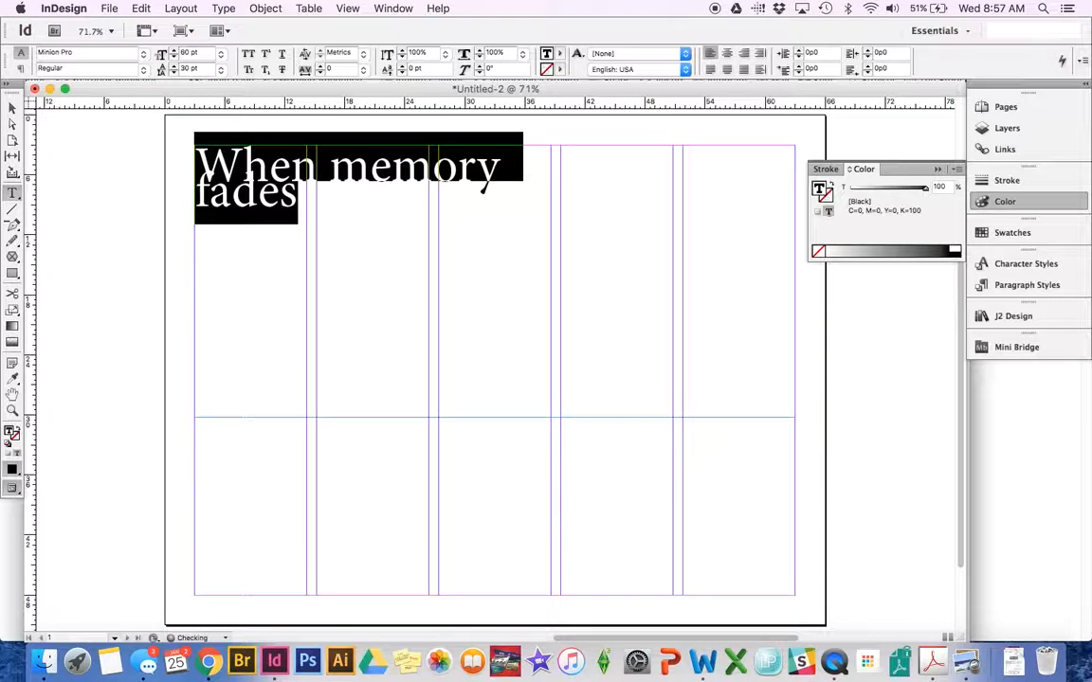
pyautogui.moveTo(180, 68); pyautogui.dragTo(201, 70)
pyautogui.write('72')
pyautogui.press('Return')
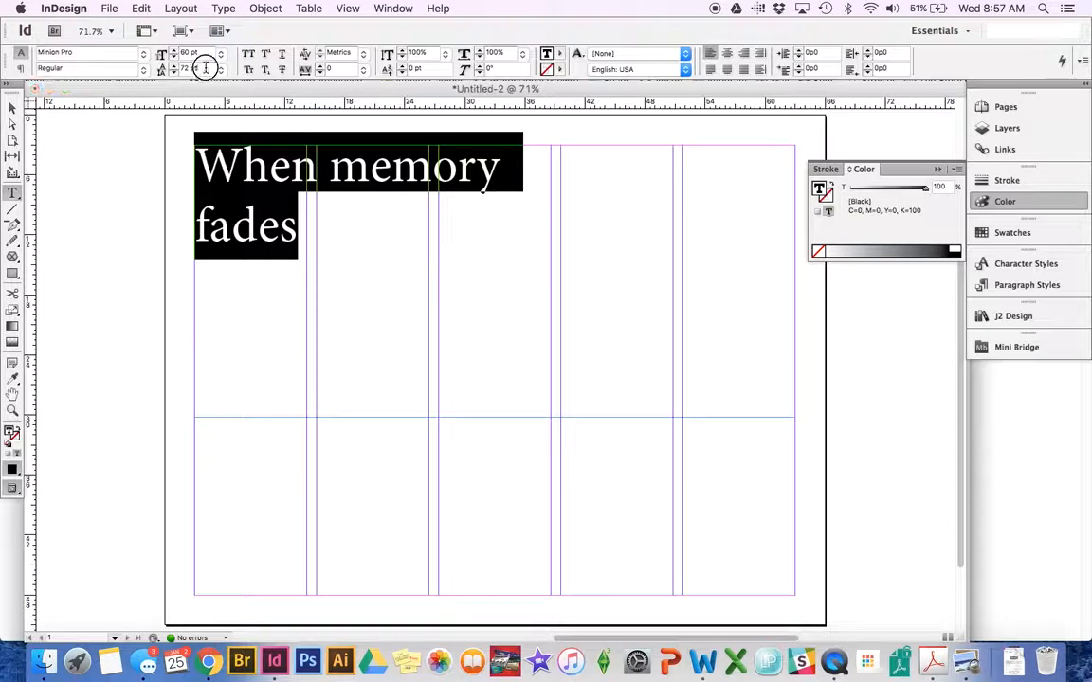
pyautogui.press('Return')
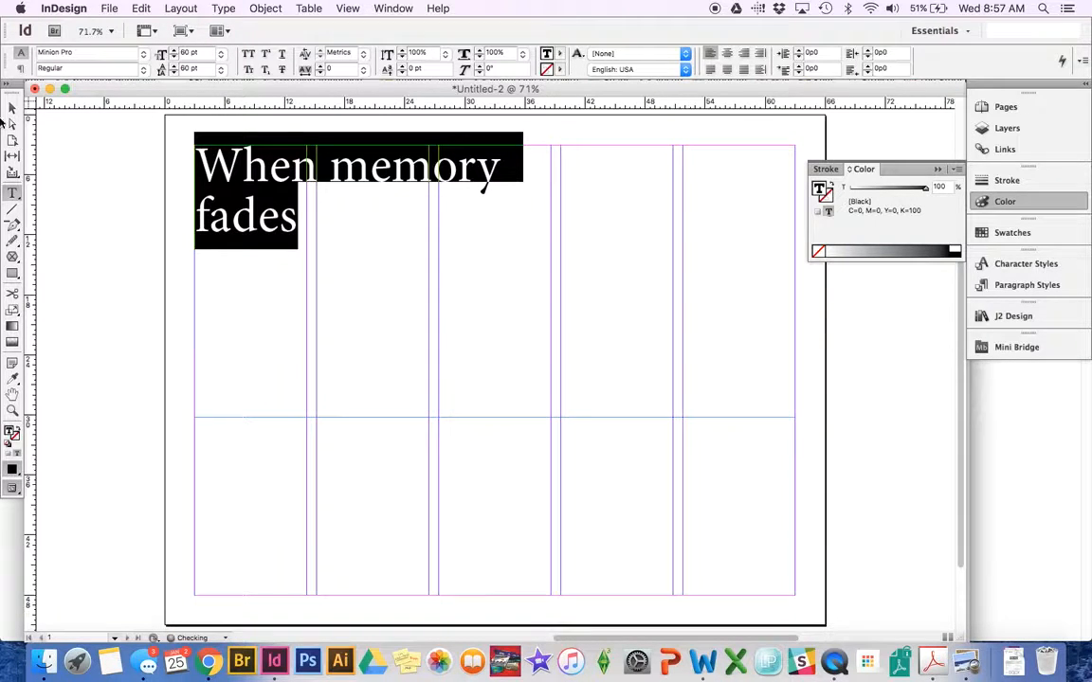
# Fit the title's text frame to its two lines, reducing it to about 31p6 wide and 8p8 high.
pyautogui.click(13, 108)
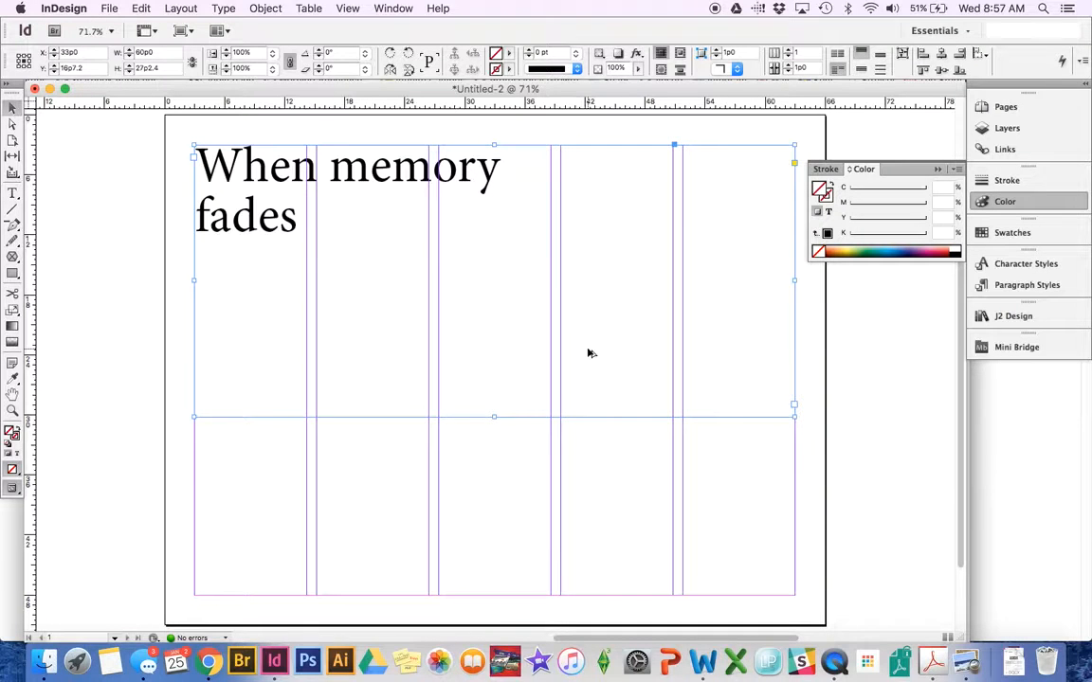
pyautogui.press('super+alt+c')
pyautogui.moveTo(794, 191); pyautogui.dragTo(503, 190)
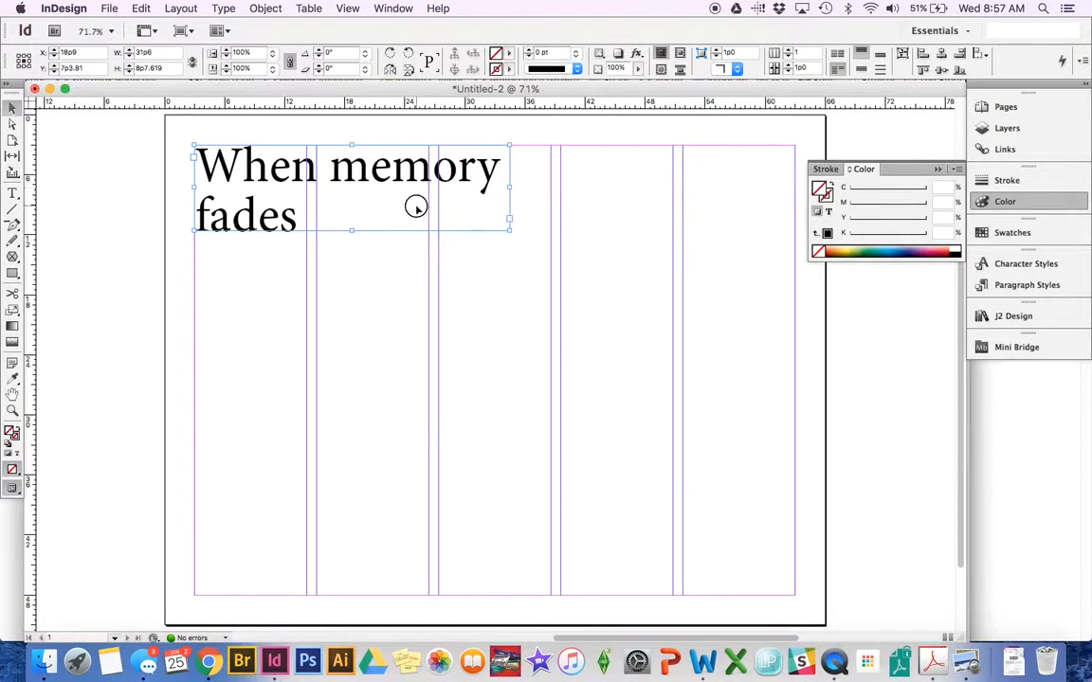
# Increase the tracking of the title to 80 and widen its text frame to 60p0, up to the far page margin.
pyautogui.doubleClick(349, 193)
pyautogui.moveTo(311, 218); pyautogui.dragTo(83, 104)
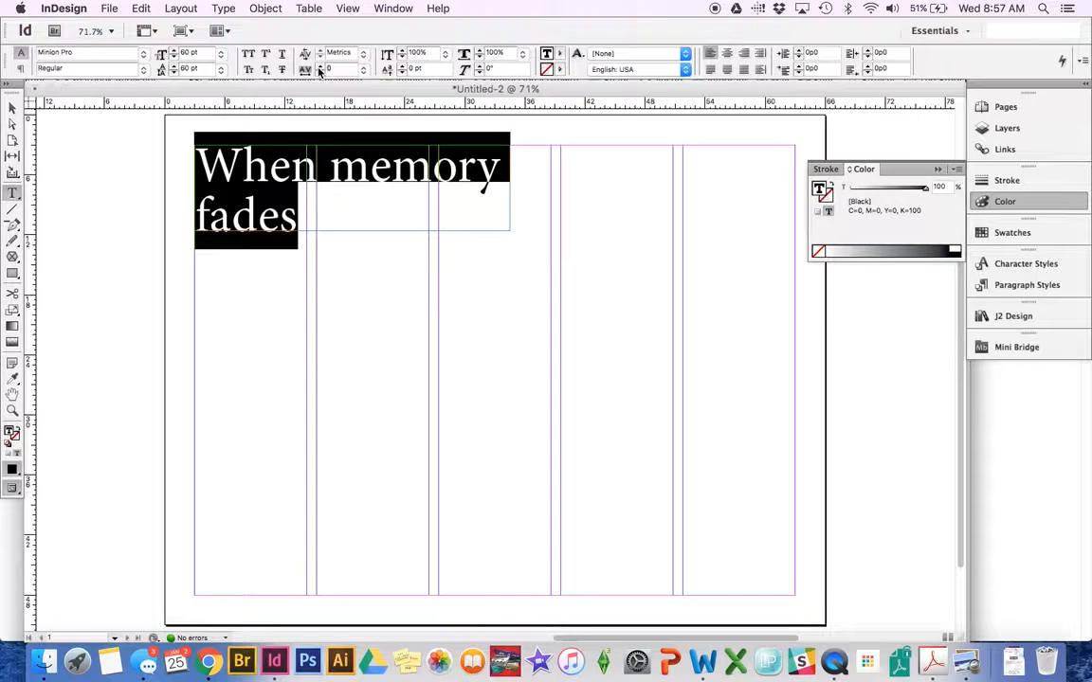
pyautogui.click(320, 67)
pyautogui.click(319, 67)
pyautogui.click(319, 67)
pyautogui.click(319, 67)
pyautogui.click(320, 67)
pyautogui.click(320, 67)
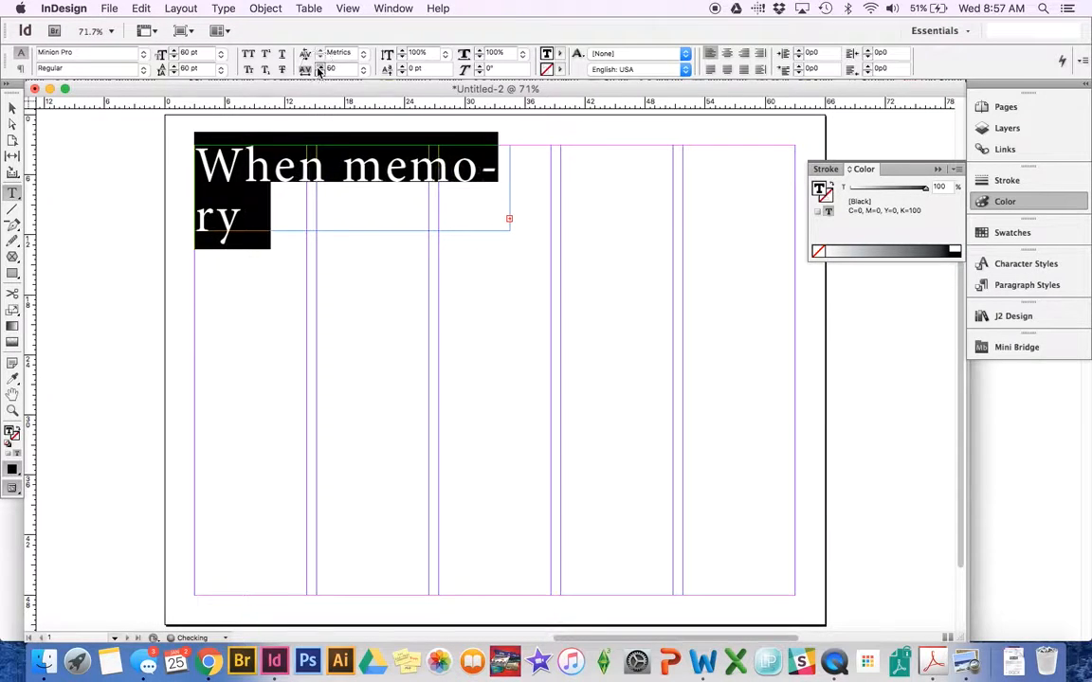
pyautogui.click(319, 67)
pyautogui.press('Escape')
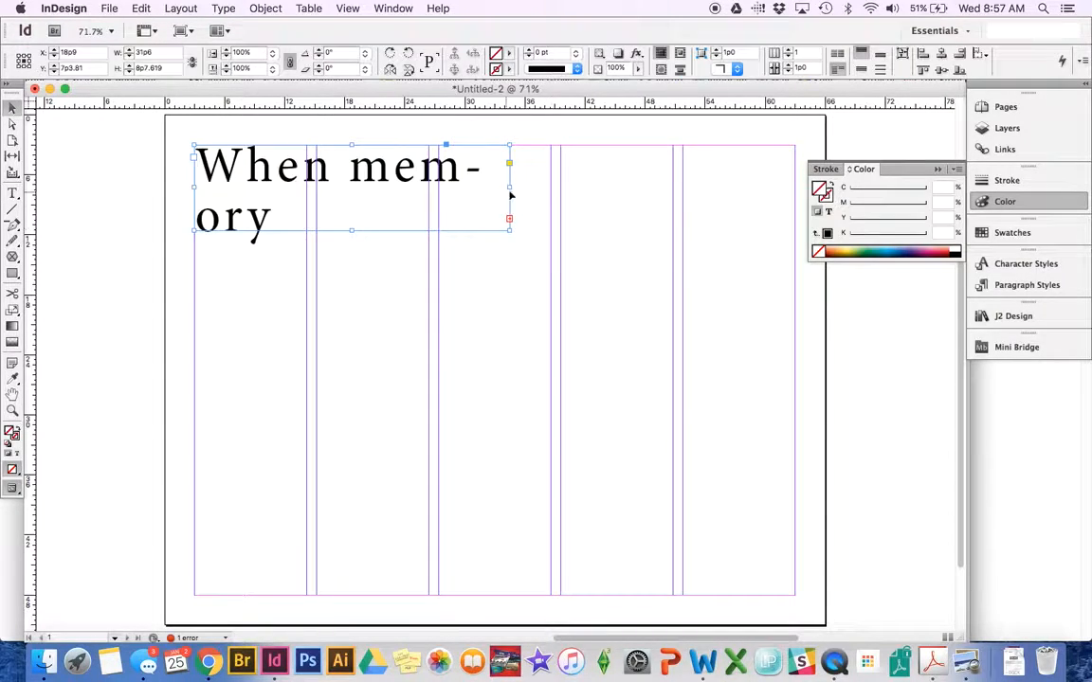
pyautogui.moveTo(510, 195); pyautogui.dragTo(795, 194)
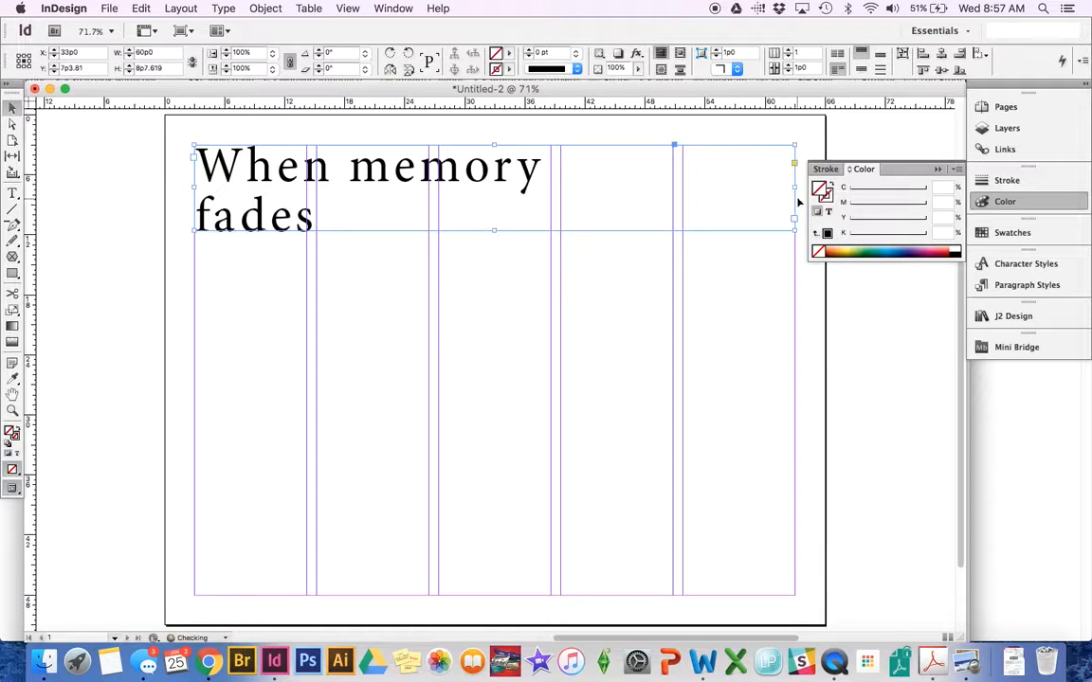
# Loosen the letter spacing of the whole title further with a tracking of 120.
pyautogui.doubleClick(390, 215)
pyautogui.press('super+a')
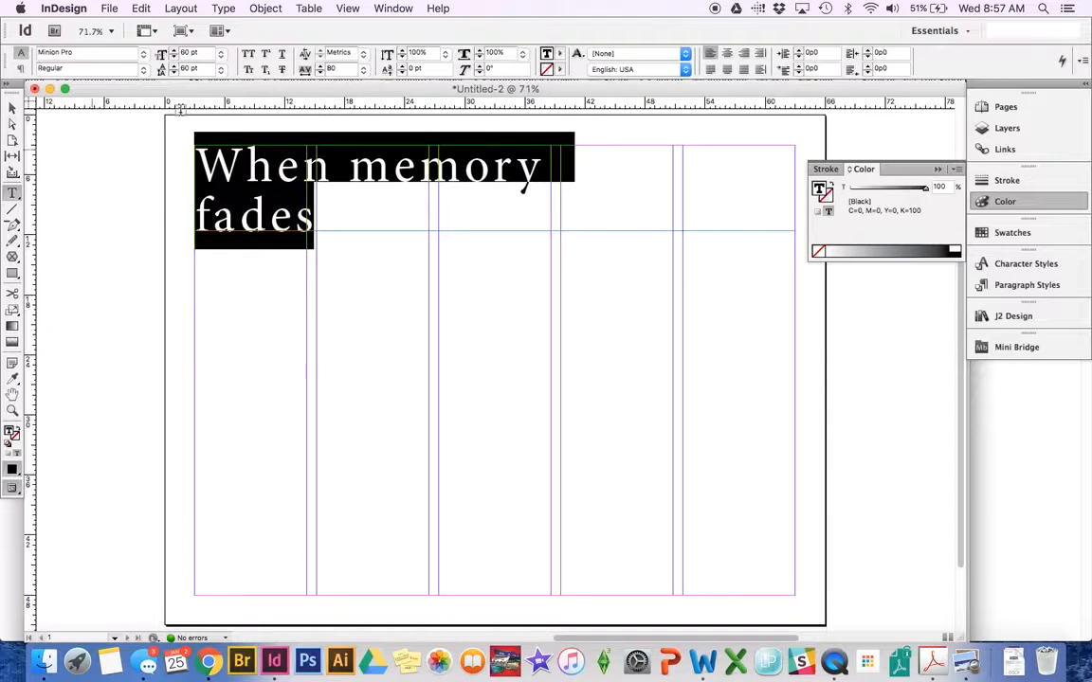
pyautogui.click(364, 71)
pyautogui.click(320, 70)
pyautogui.click(320, 68)
pyautogui.click(320, 69)
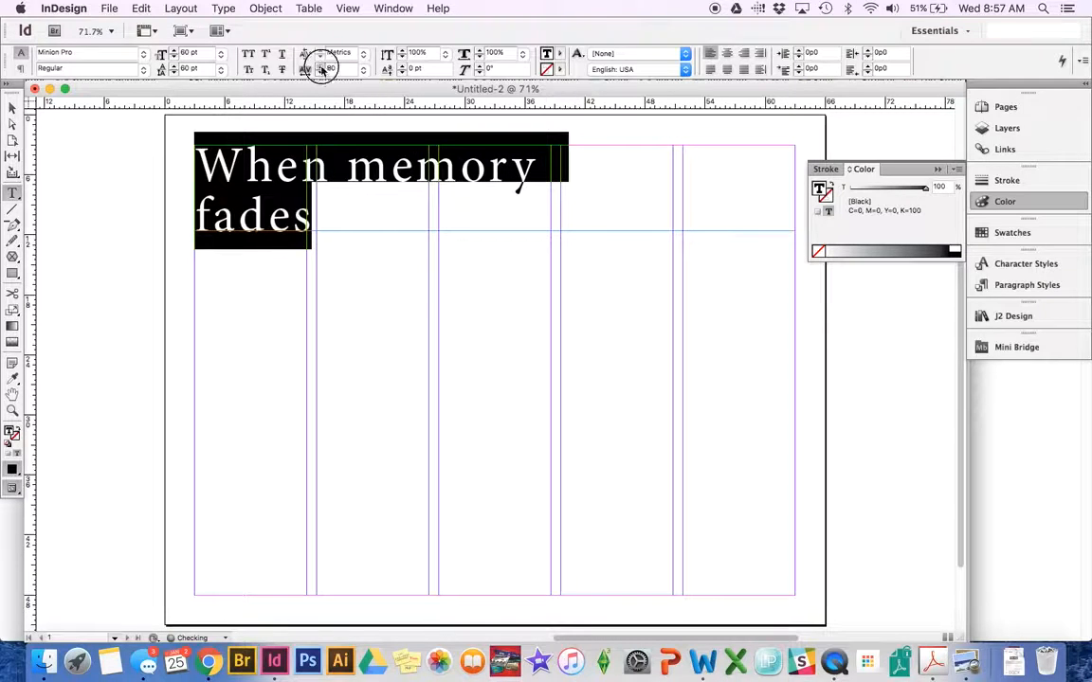
pyautogui.click(321, 68)
pyautogui.click(320, 68)
pyautogui.click(320, 68)
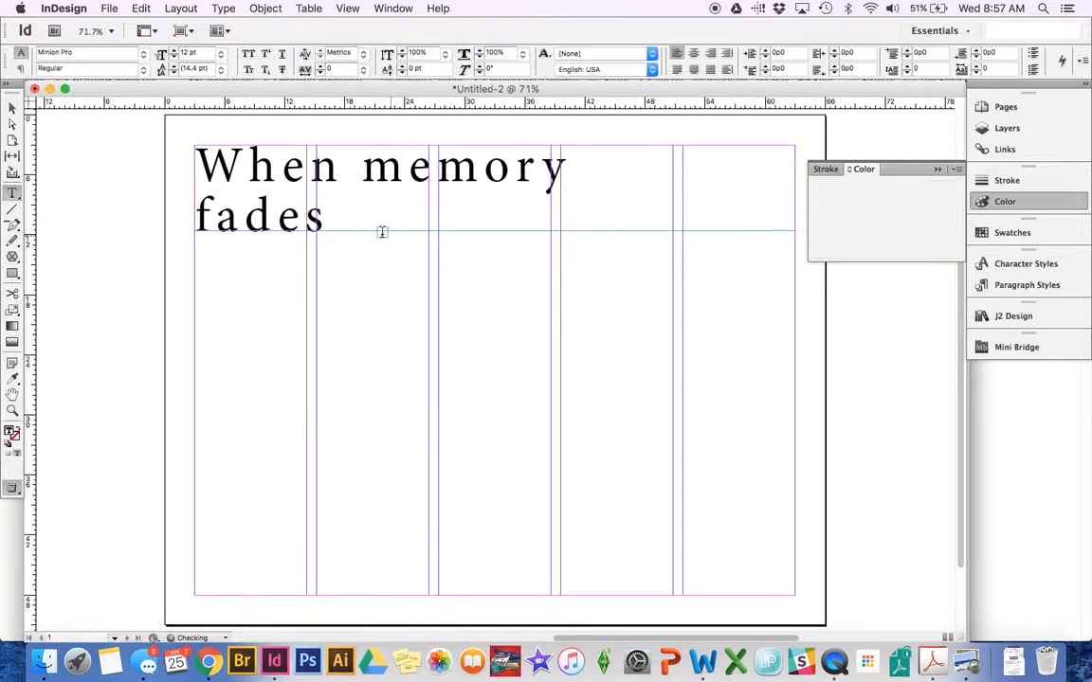
pyautogui.click(320, 73)
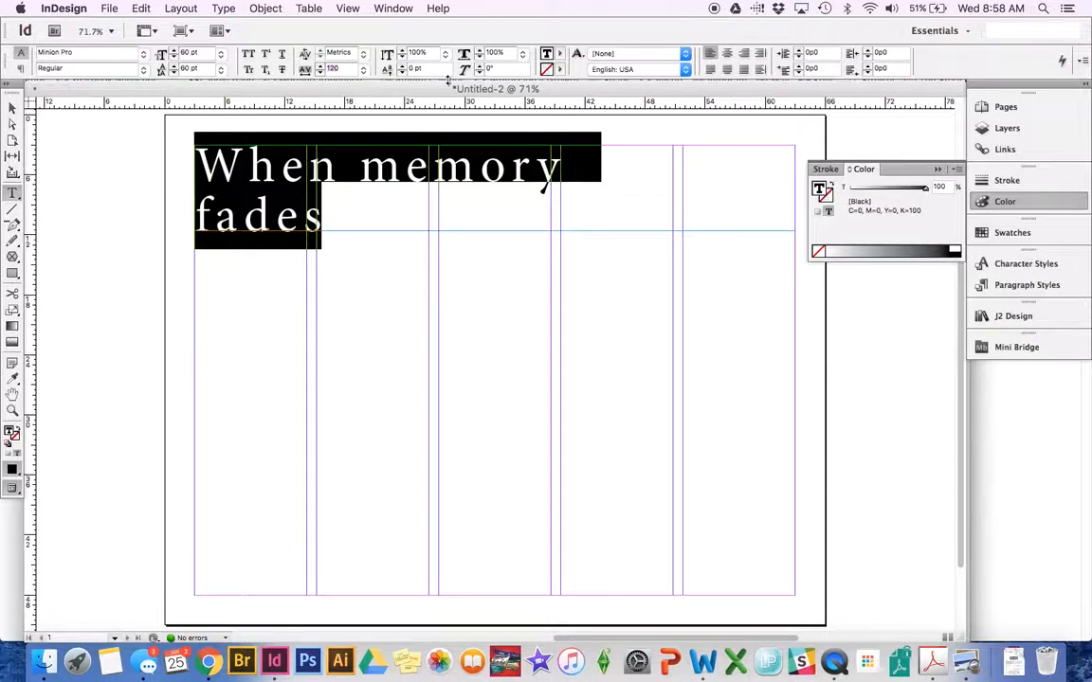
# Try the title's tracking at -30 and tighten it to -100.
pyautogui.write('-30')
pyautogui.press('Return')
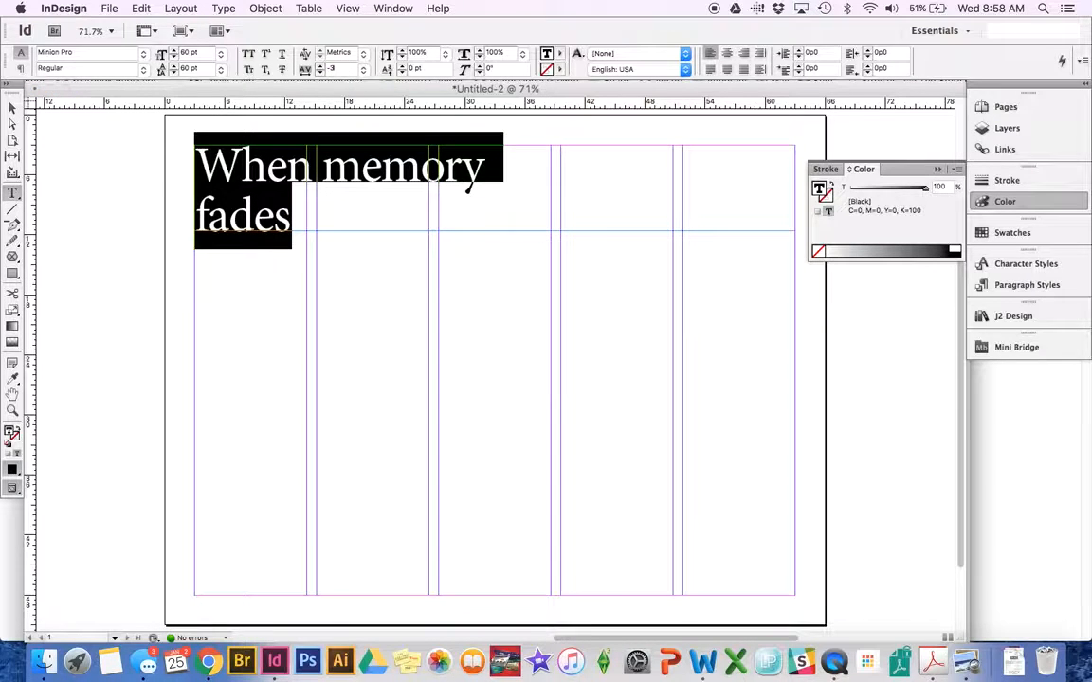
pyautogui.write('00')
pyautogui.press('Return')
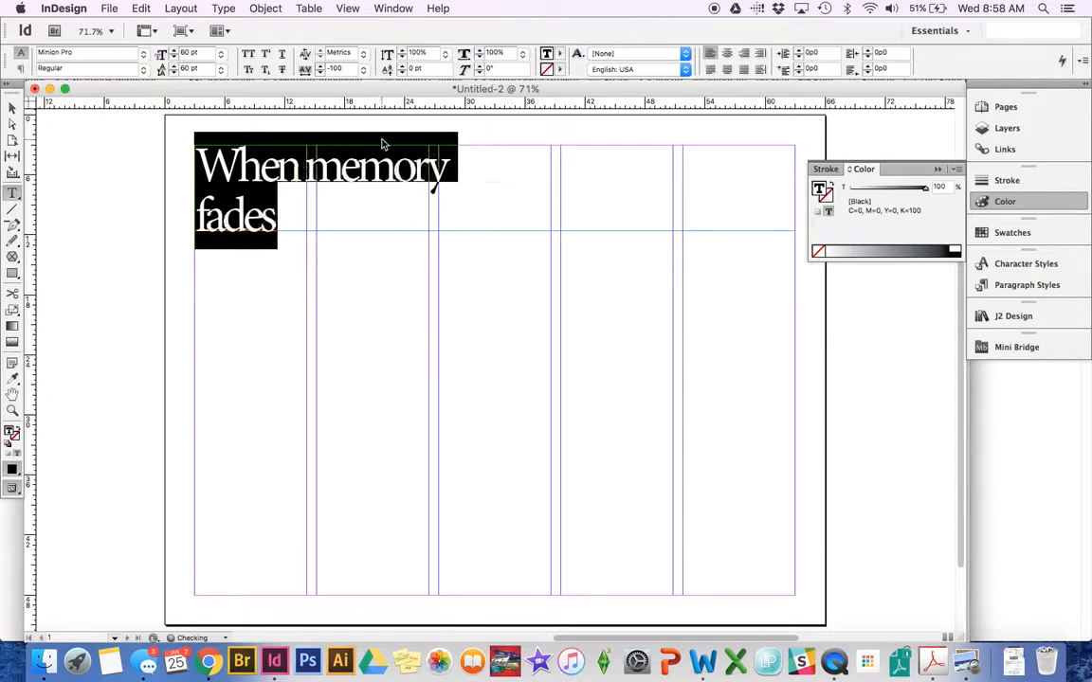
pyautogui.click(334, 209)
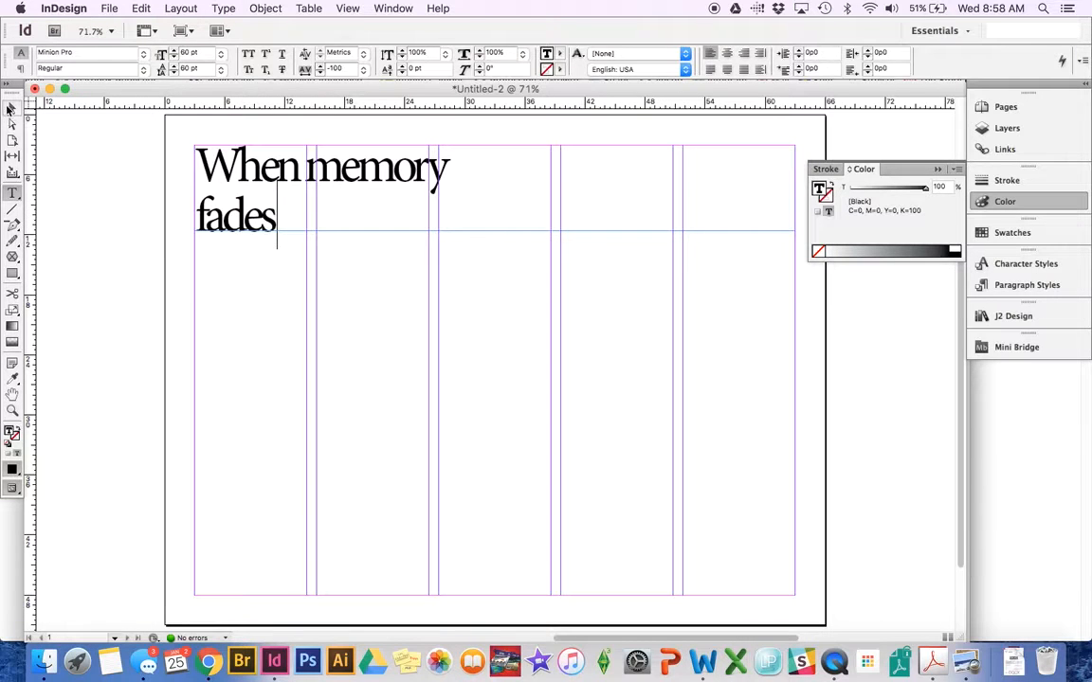
pyautogui.press('Escape')
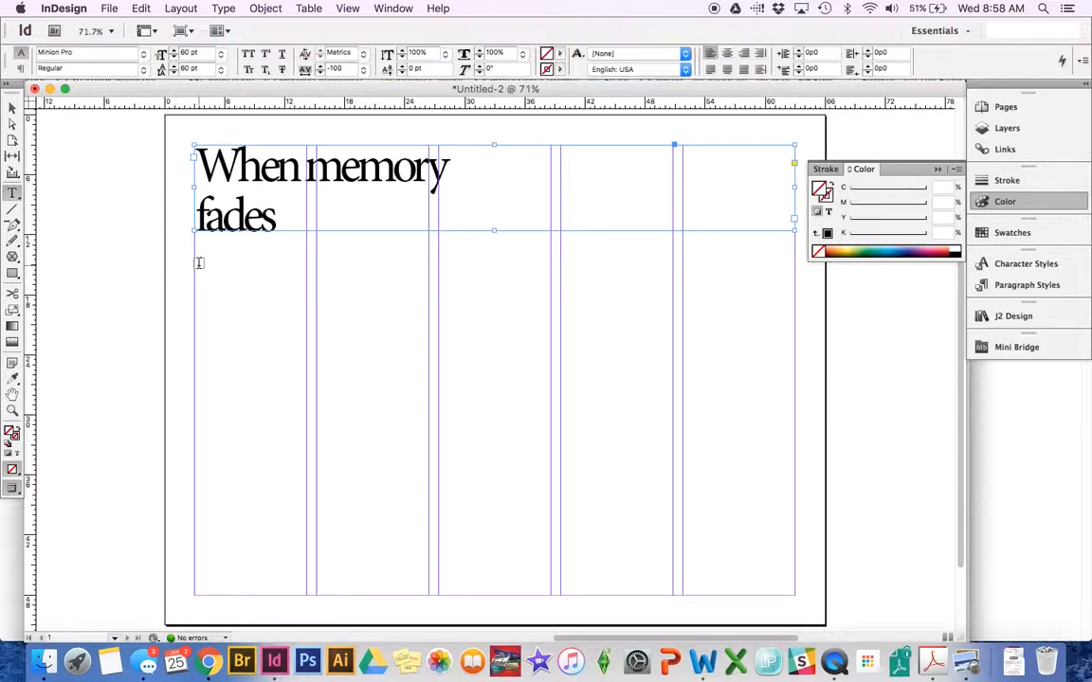
# Add a text frame across the first two columns below the title, containing "Headline" at 48 pt.
pyautogui.moveTo(196, 258); pyautogui.dragTo(429, 334)
pyautogui.write('Headline')
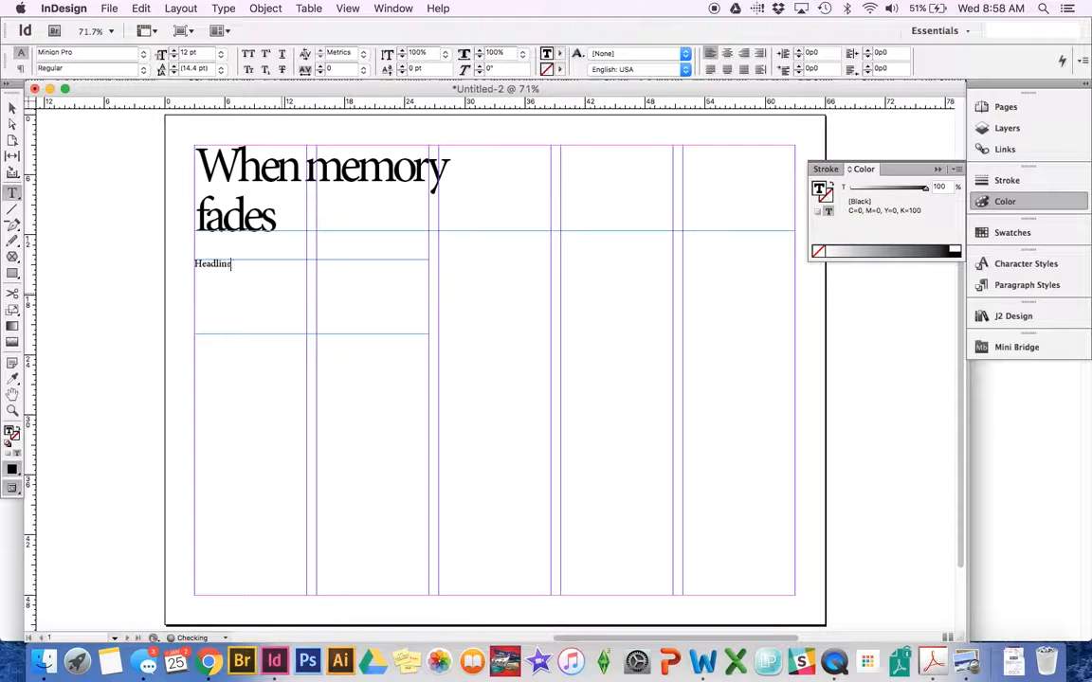
pyautogui.moveTo(287, 282); pyautogui.dragTo(124, 248)
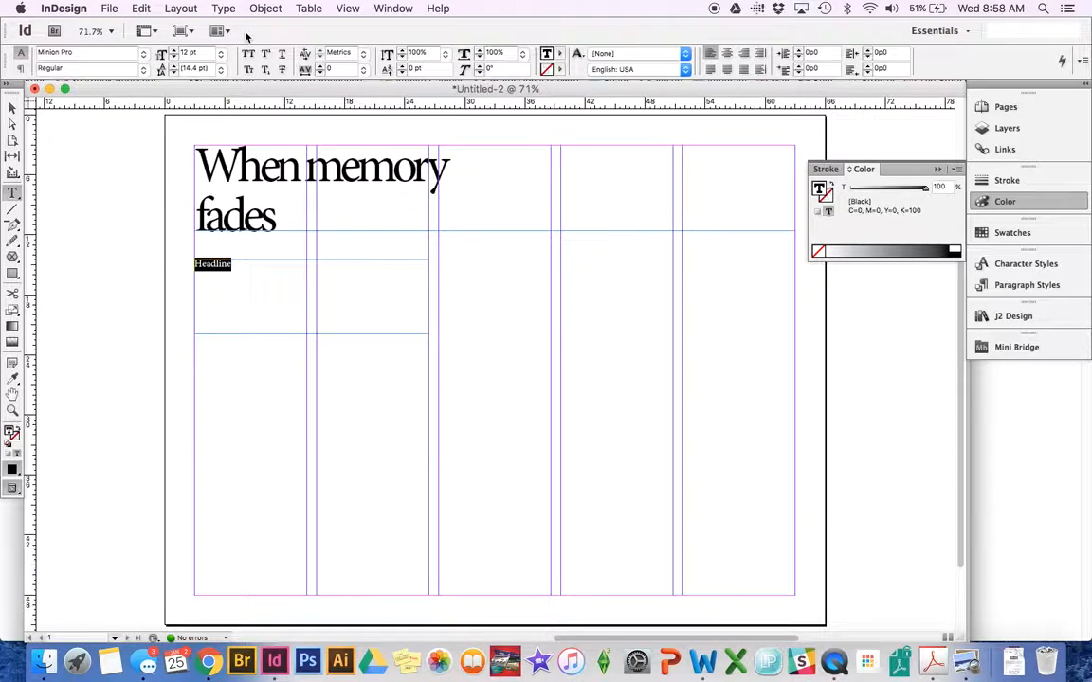
pyautogui.click(221, 55)
pyautogui.click(203, 193)
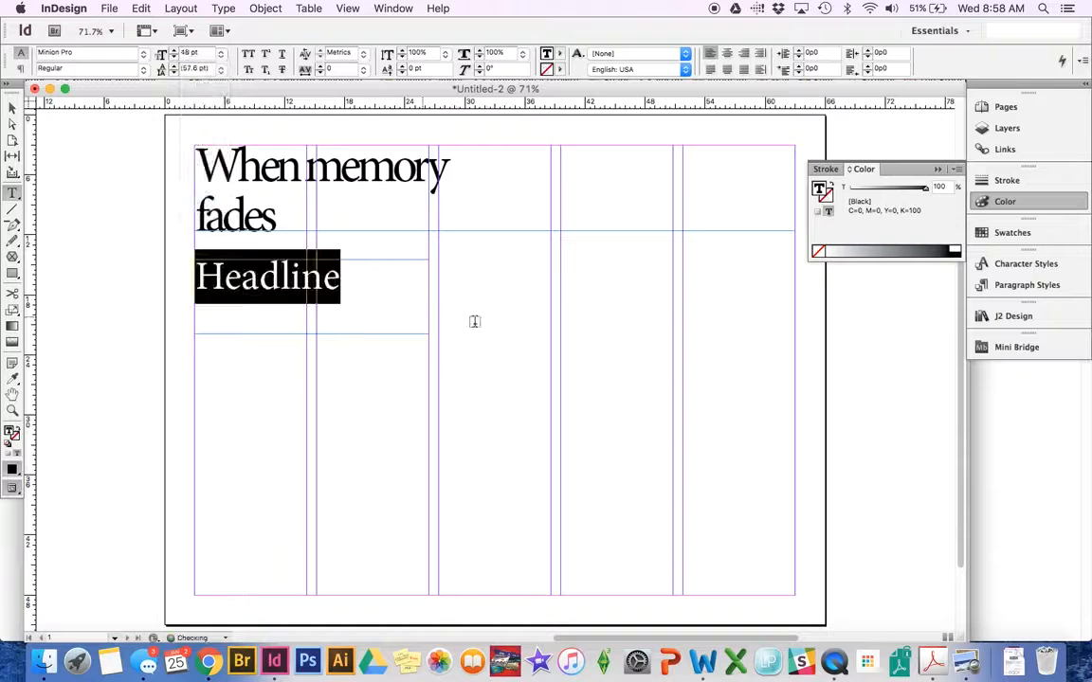
pyautogui.click(222, 54)
pyautogui.click(204, 203)
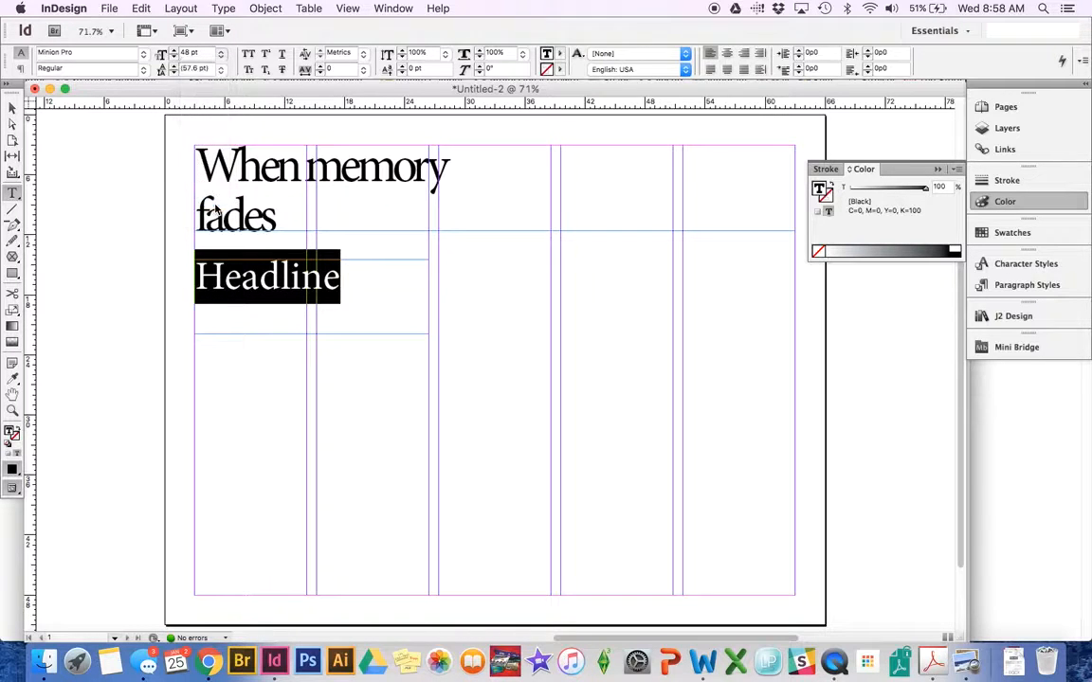
# Try the word "Headline" at 100, 85 and 80 pt, and set its font size to 70 pt.
pyautogui.click(199, 54)
pyautogui.write('100')
pyautogui.press('Return')
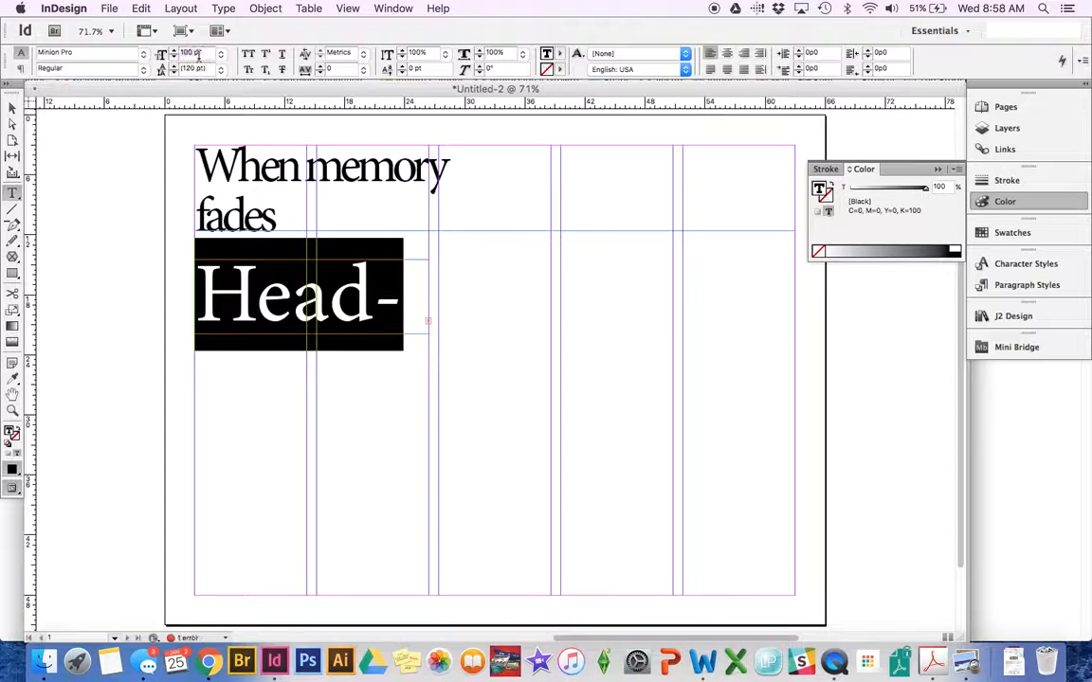
pyautogui.write('85')
pyautogui.press('Return')
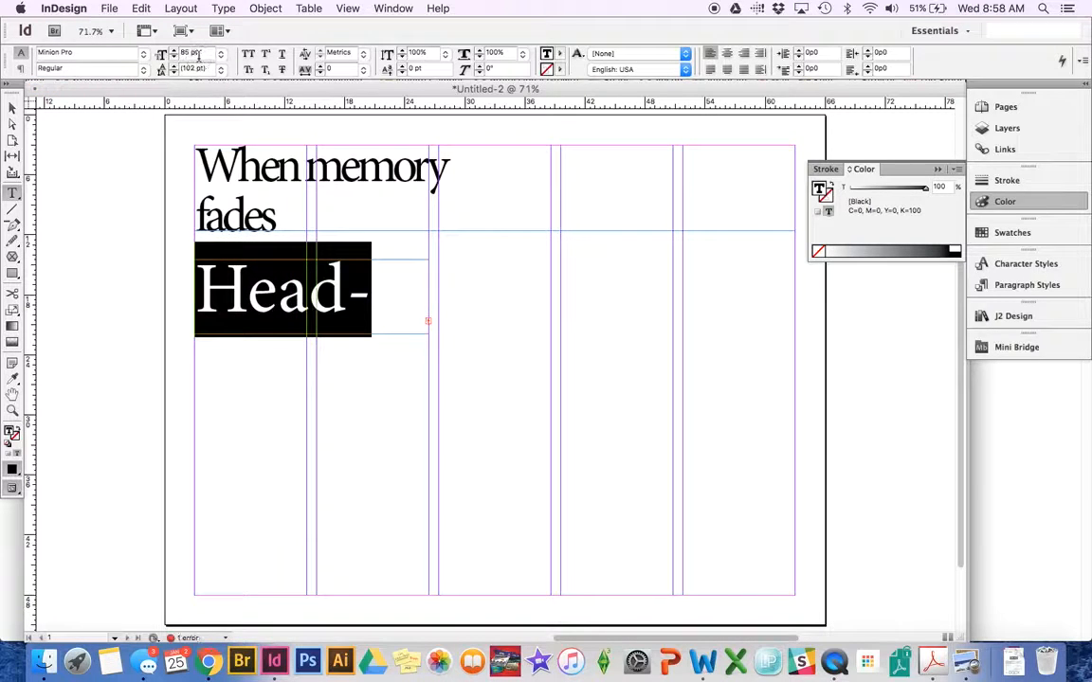
pyautogui.write('80')
pyautogui.press('Return')
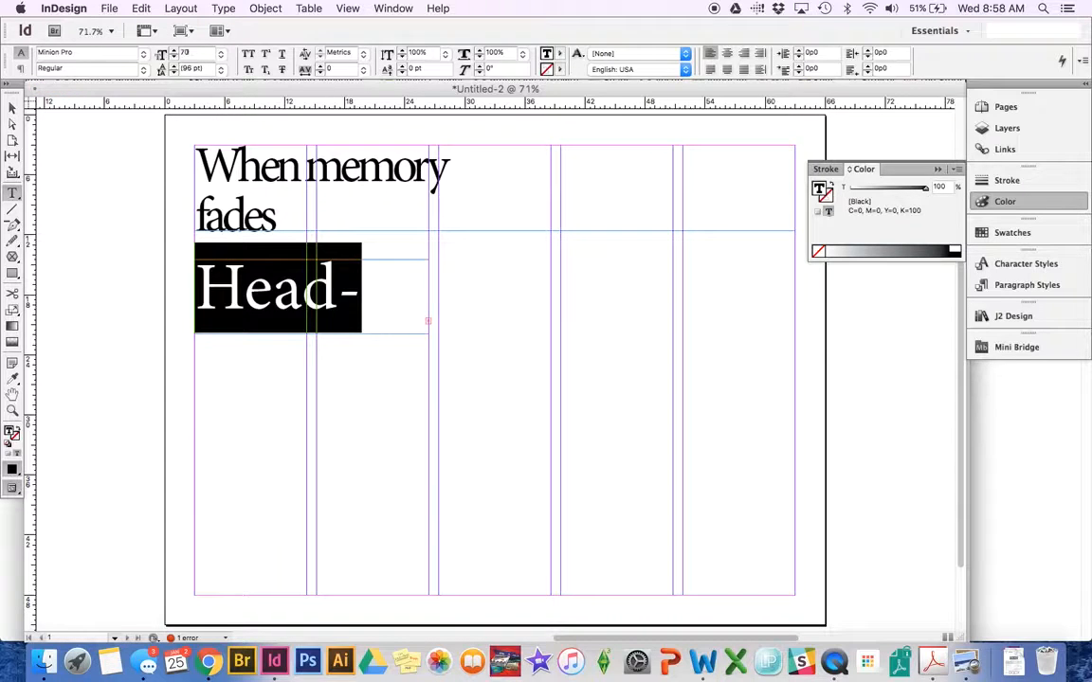
pyautogui.write('70')
pyautogui.press('Return')
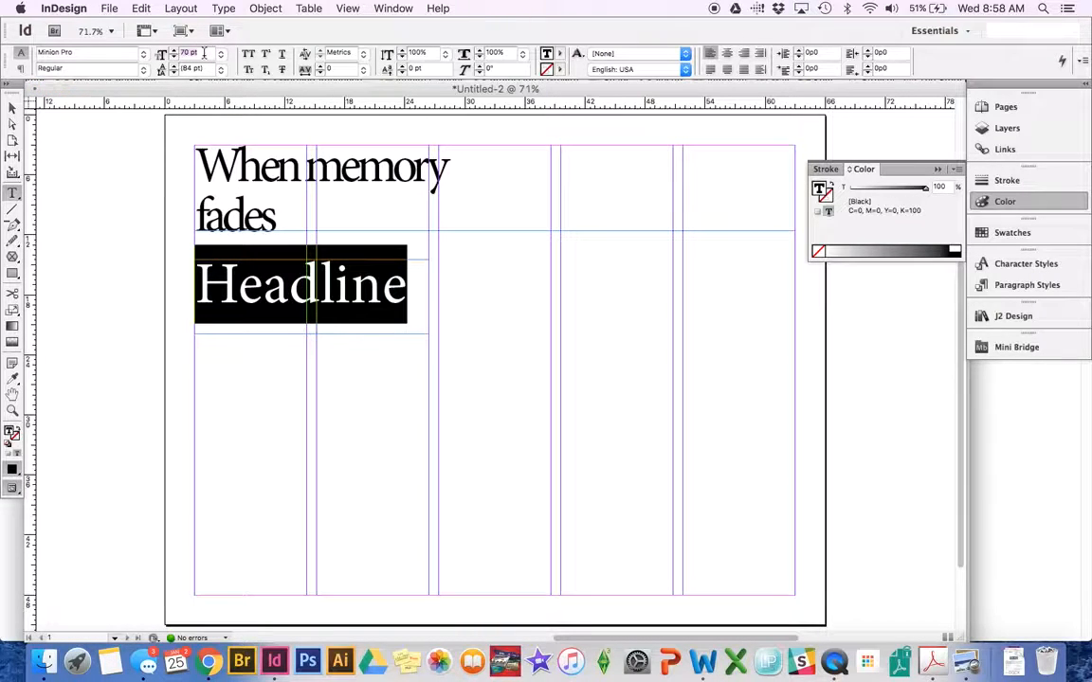
# Try the word "Headline" at 75 pt and set its font size to 76 pt.
pyautogui.write('75')
pyautogui.press('Return')
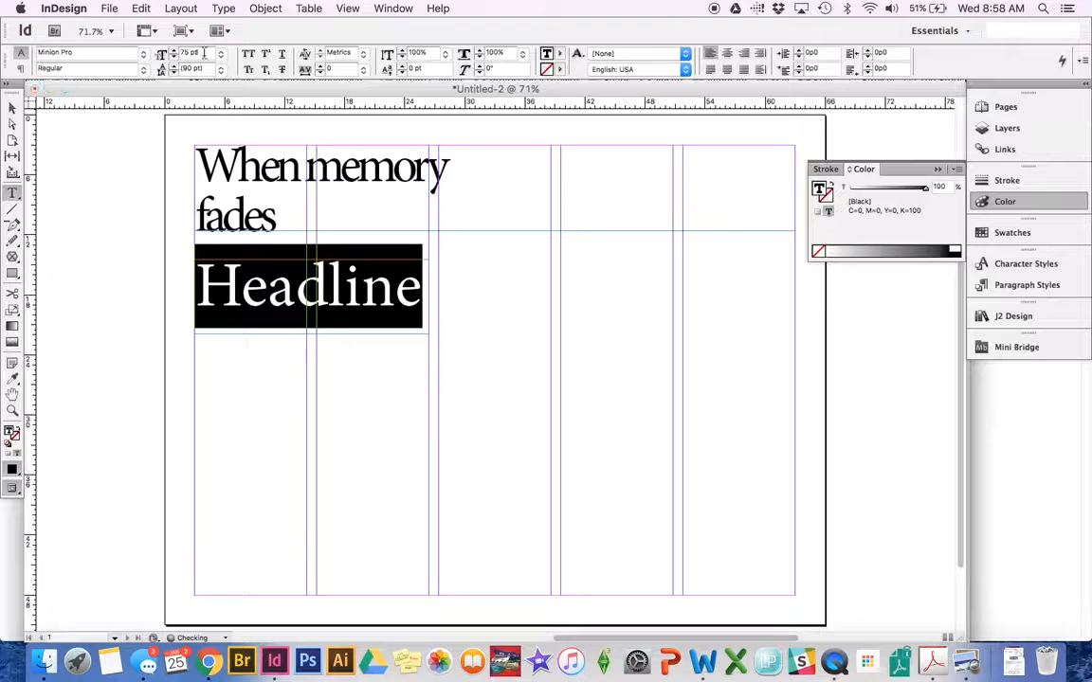
pyautogui.write('76')
pyautogui.press('Return')
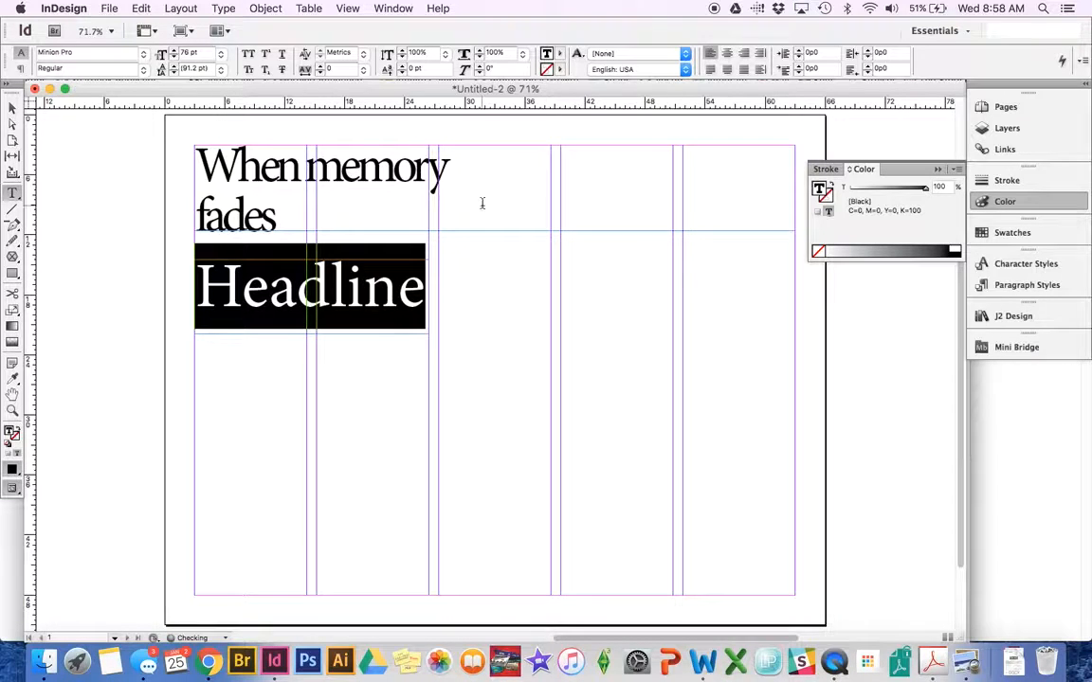
# Set the tracking of the whole word "Headline" to 10 so that it fills the two-column width.
pyautogui.click(414, 316)
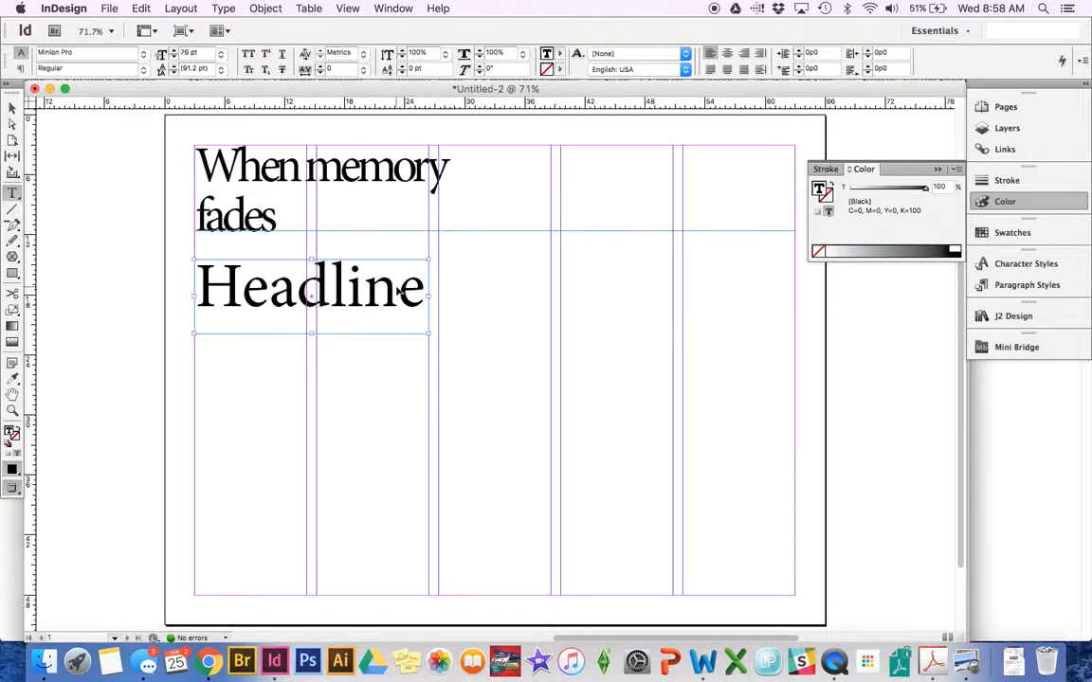
pyautogui.press('super+equal')
pyautogui.press('super+equal')
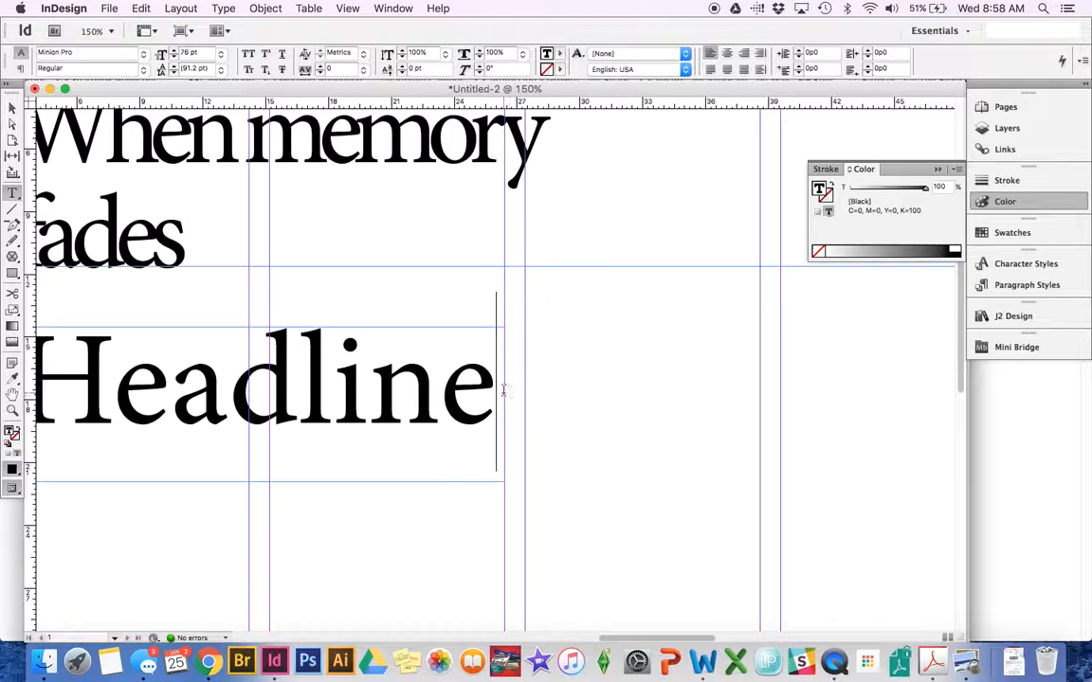
pyautogui.doubleClick(436, 393)
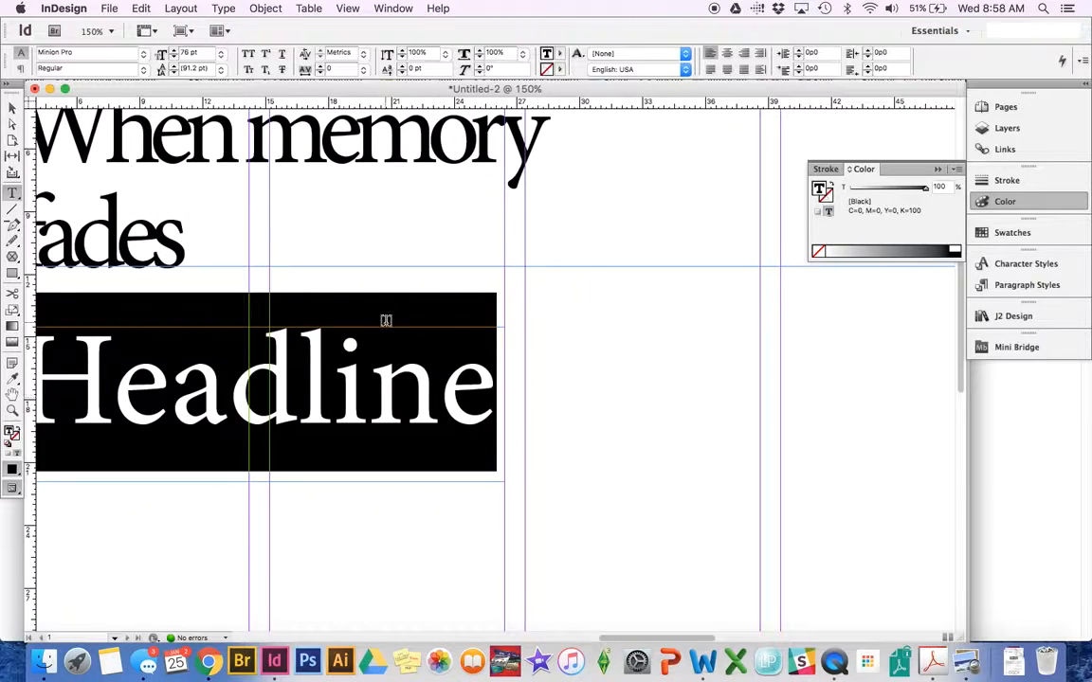
pyautogui.click(321, 67)
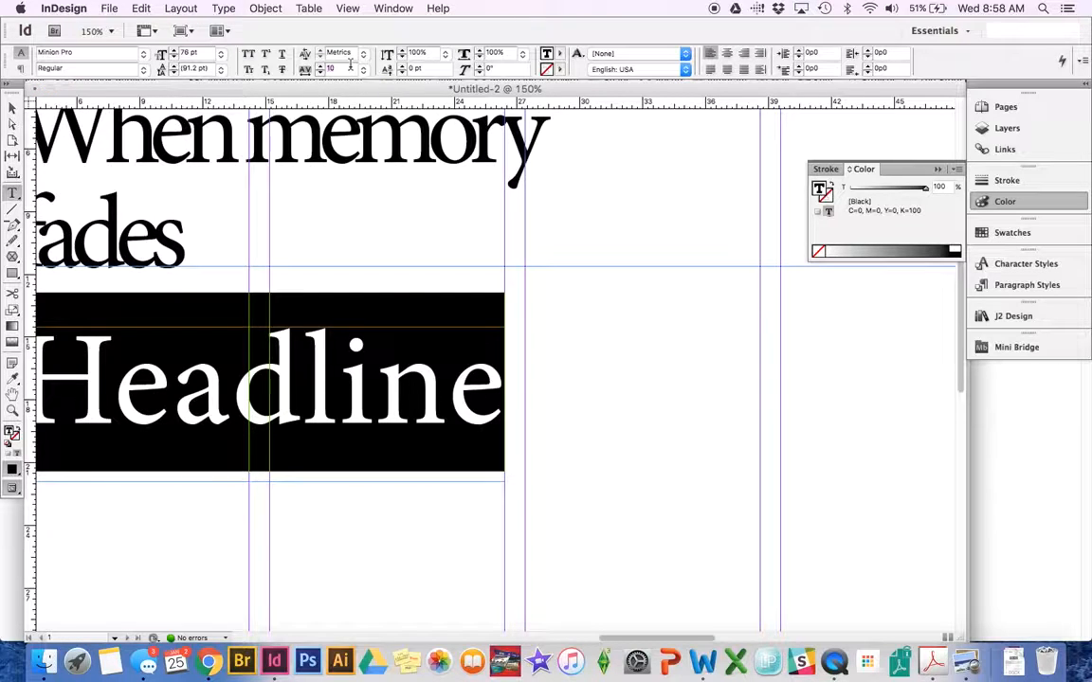
pyautogui.press('super+0')
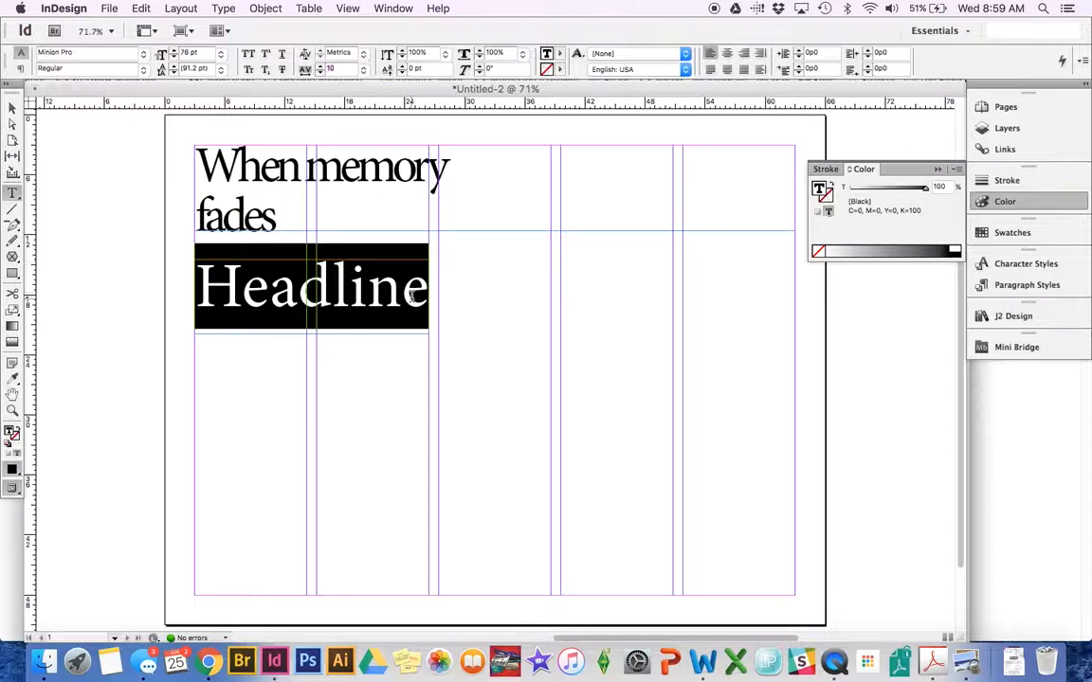
# Reset the tracking of the whole title "When memory fades" to 0.
pyautogui.moveTo(298, 219); pyautogui.dragTo(122, 127)
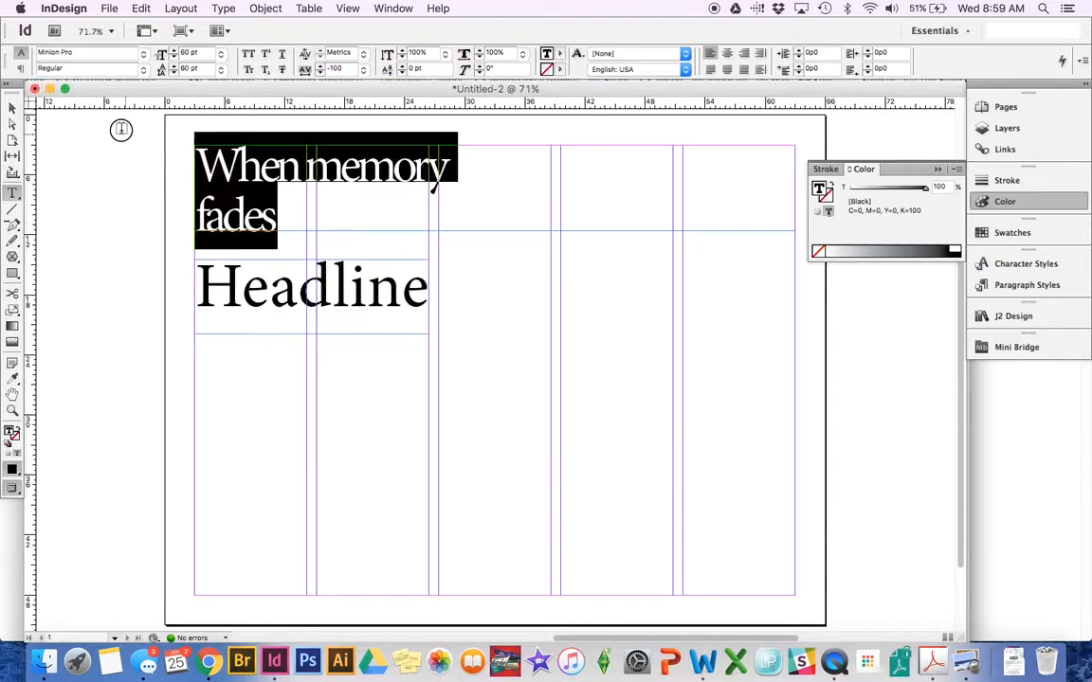
pyautogui.click(197, 54)
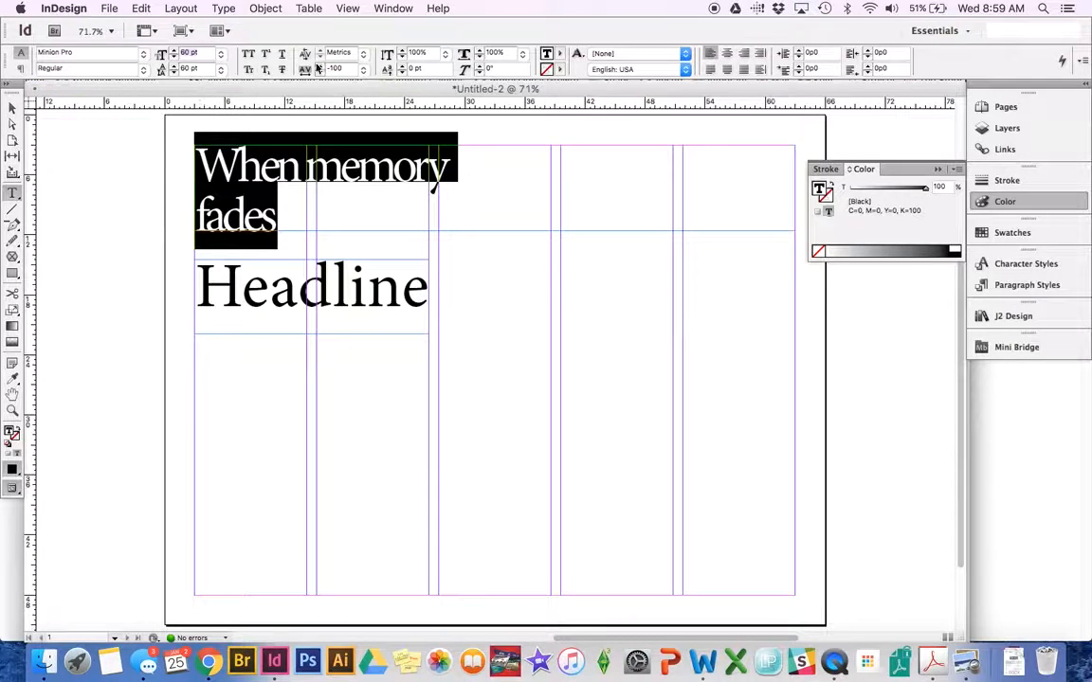
pyautogui.moveTo(353, 70); pyautogui.dragTo(245, 71)
pyautogui.write('0')
pyautogui.press('Return')
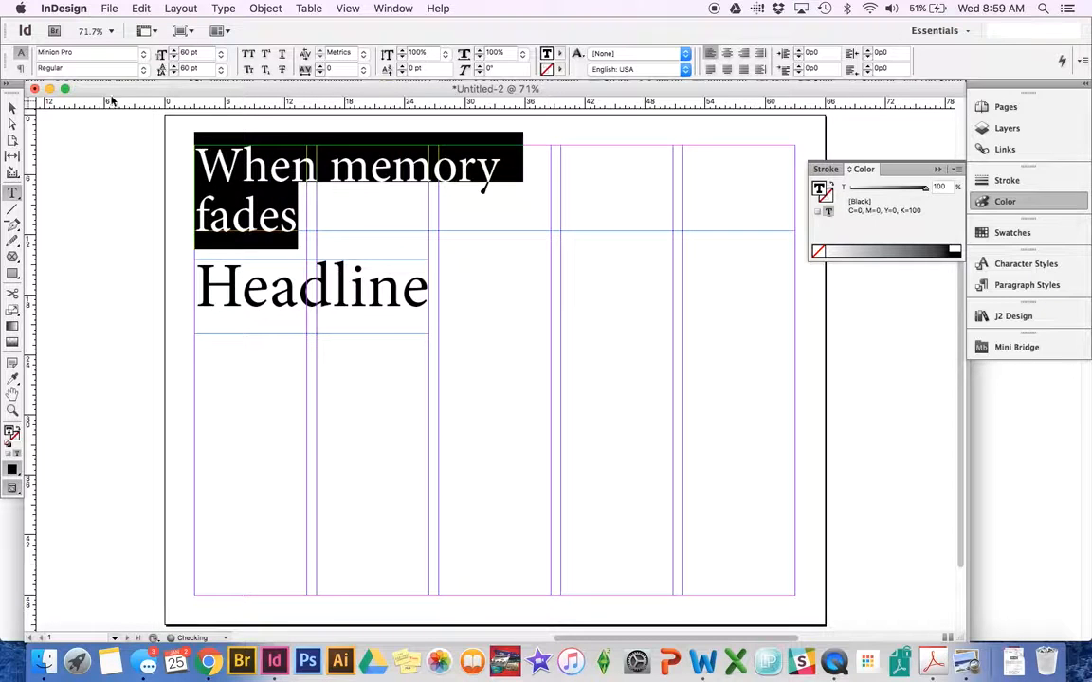
# Delete the "Headline" text frame below the title.
pyautogui.press('Escape')
pyautogui.click(323, 288)
pyautogui.press('Delete')
# Set the title's leading to 72 pt and resize its frame to about 48p9.6 wide and 13p0 high.
pyautogui.click(371, 219)
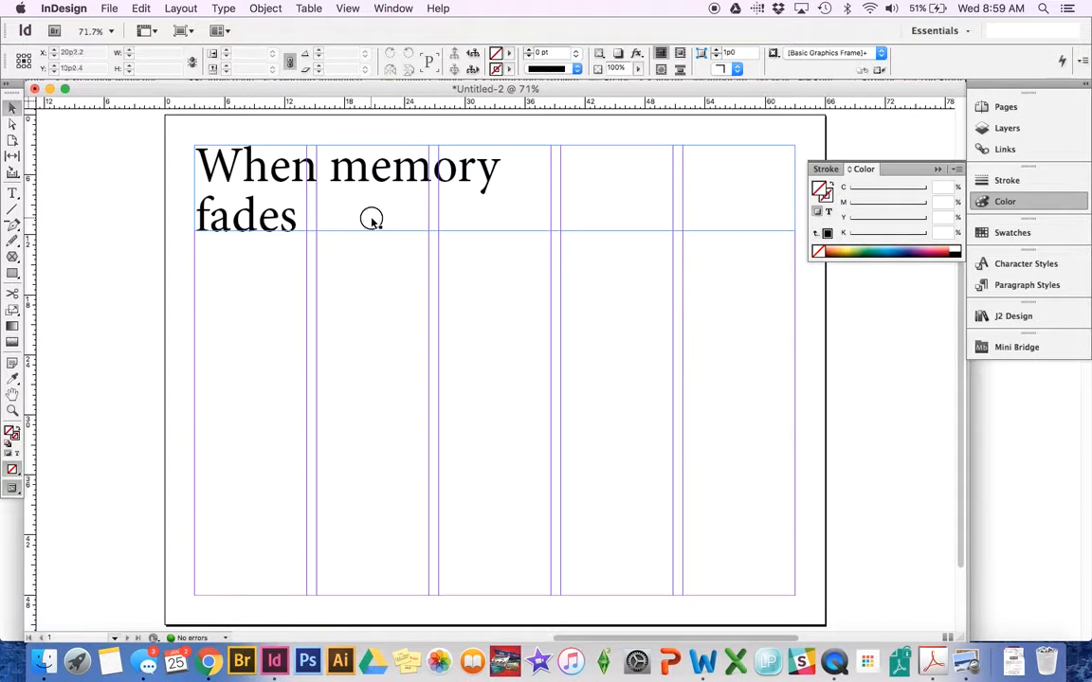
pyautogui.doubleClick(372, 220)
pyautogui.moveTo(411, 219); pyautogui.dragTo(32, 58)
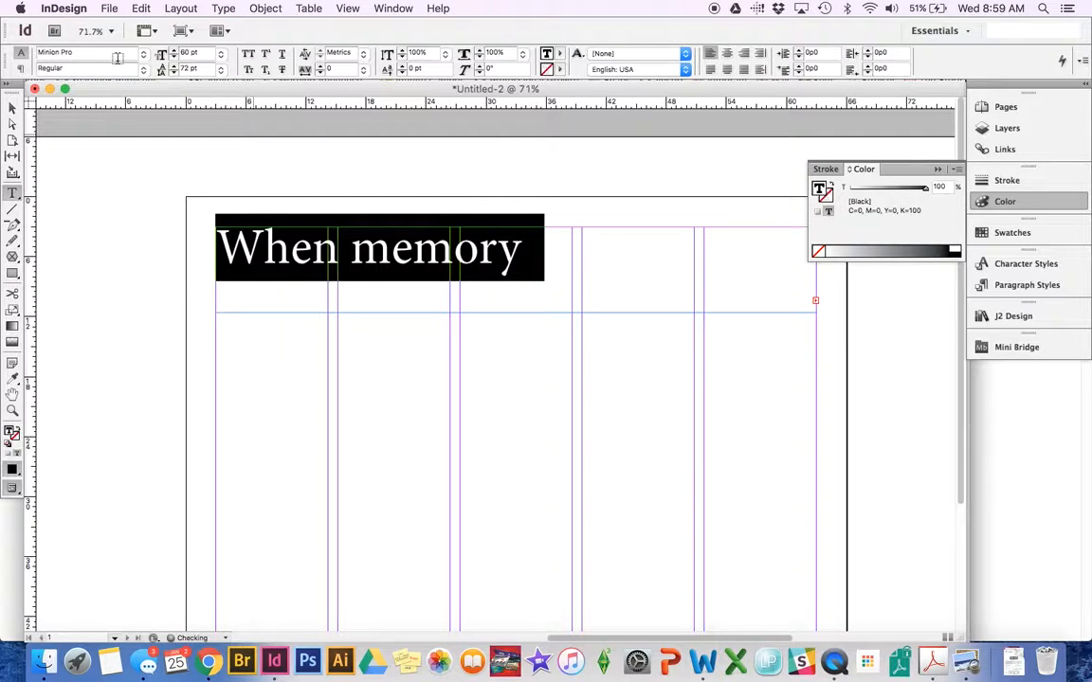
pyautogui.press('Escape')
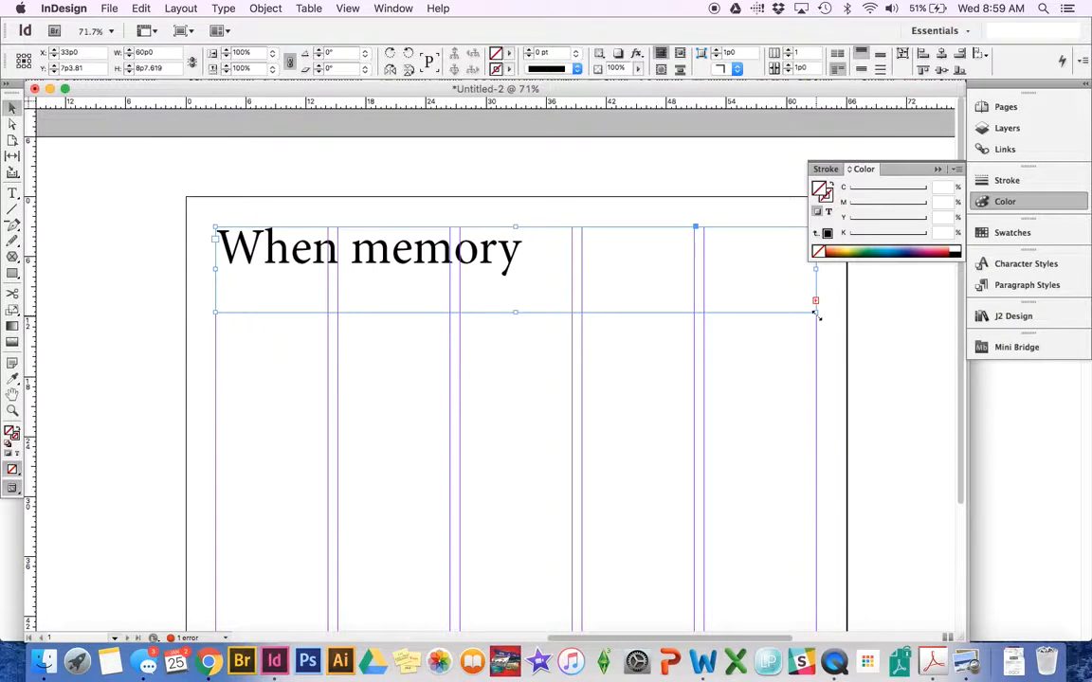
pyautogui.moveTo(816, 315); pyautogui.dragTo(703, 356)
# Raise the whole title's vertical scale in small increments past 112% and set it to 150%.
pyautogui.click(373, 303)
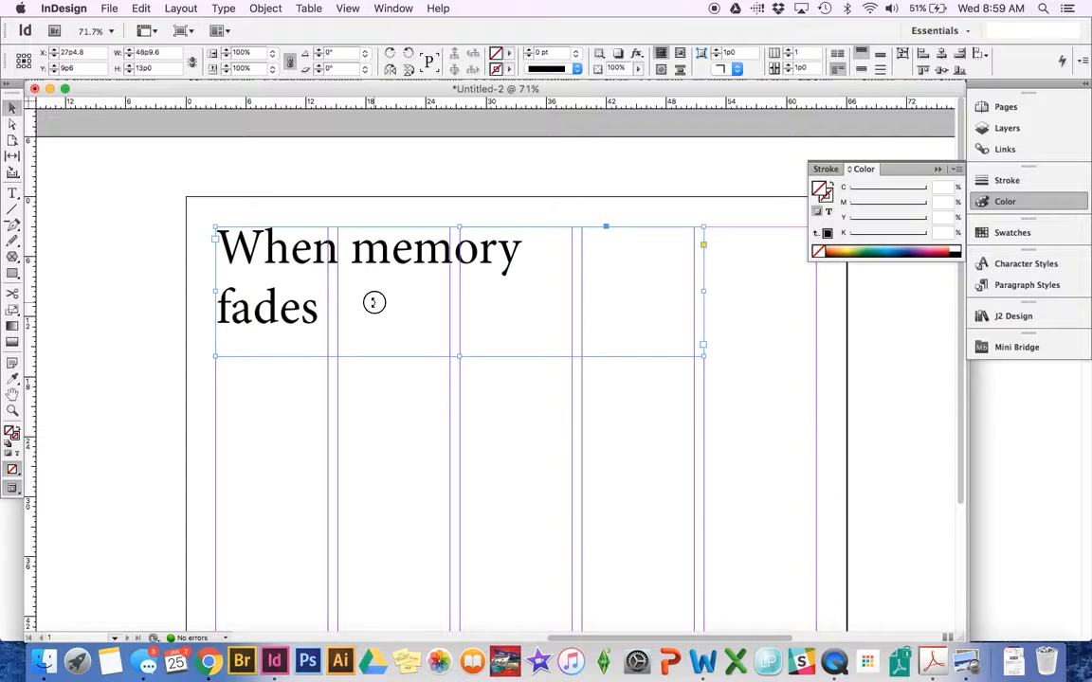
pyautogui.doubleClick(374, 303)
pyautogui.moveTo(371, 315); pyautogui.dragTo(182, 239)
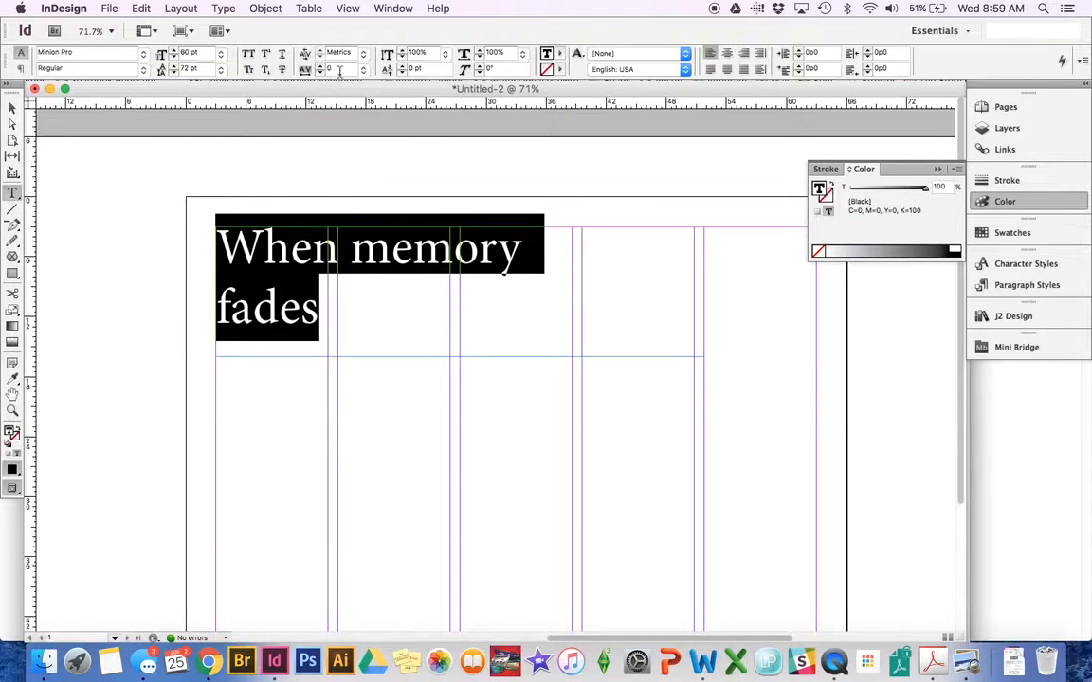
pyautogui.click(401, 52)
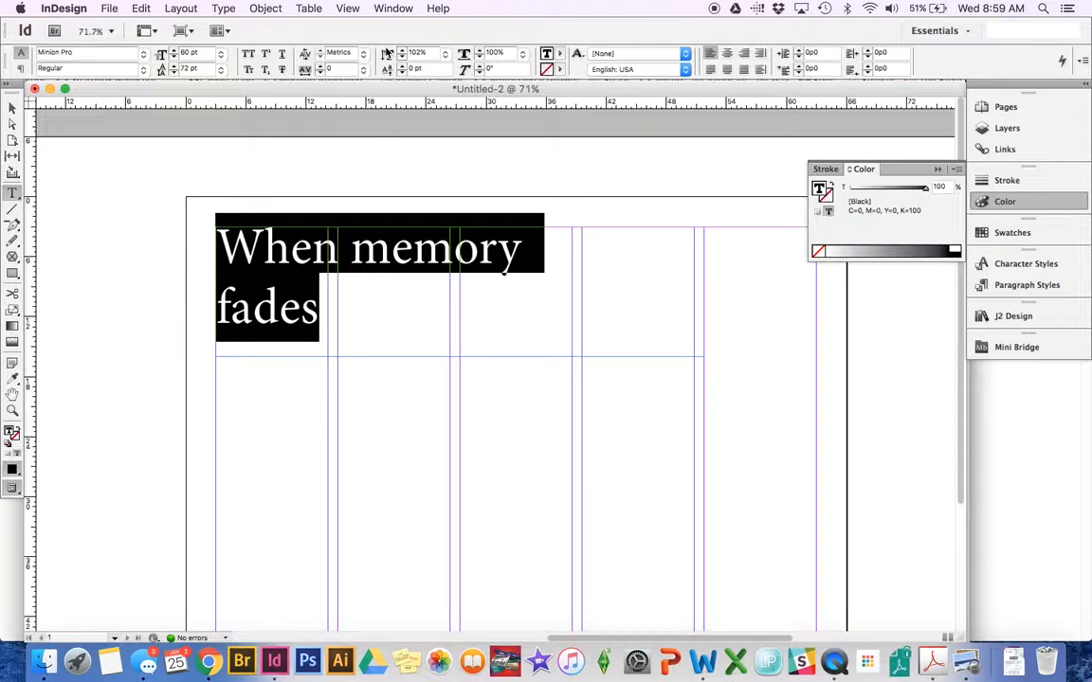
pyautogui.click(402, 52)
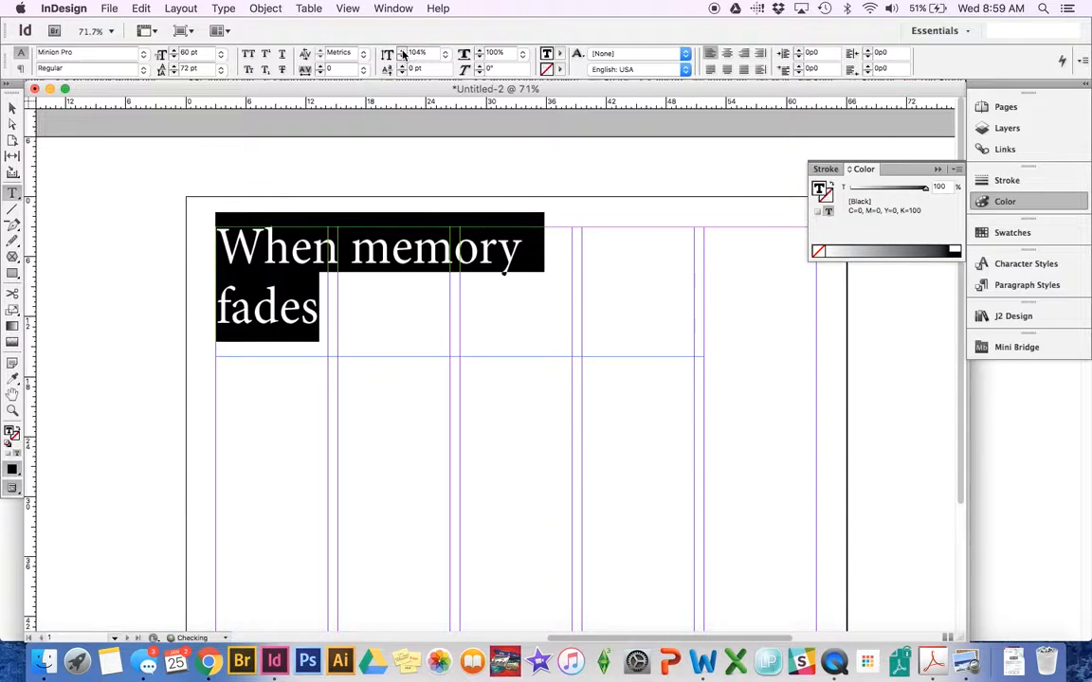
pyautogui.click(401, 52)
pyautogui.click(402, 52)
pyautogui.click(402, 52)
pyautogui.click(402, 52)
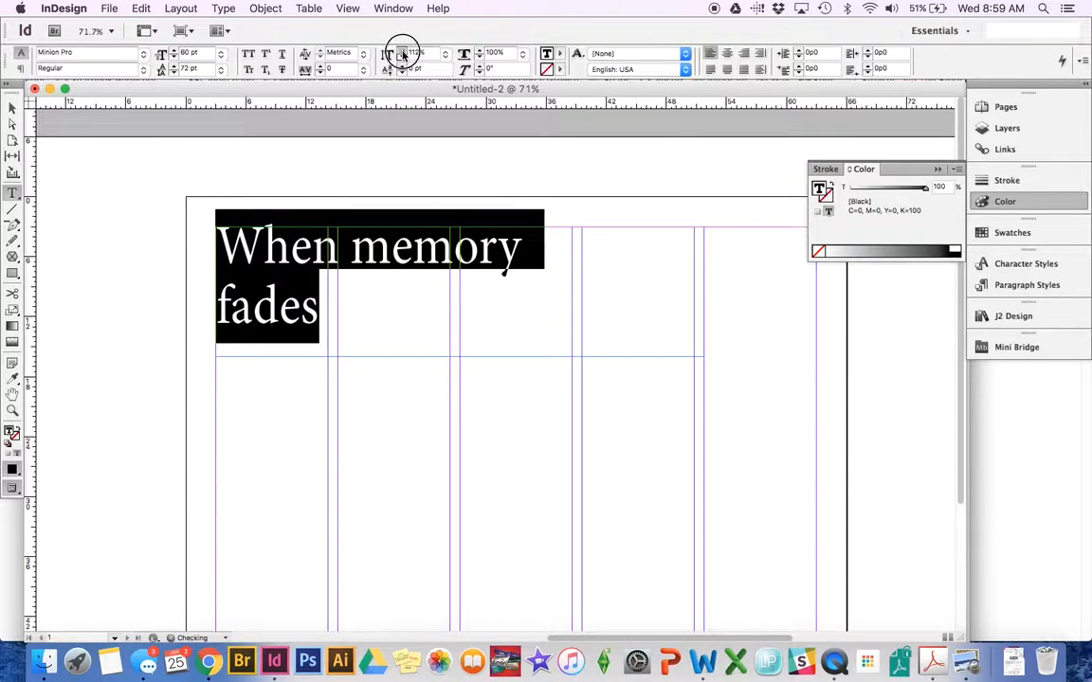
pyautogui.write('1')
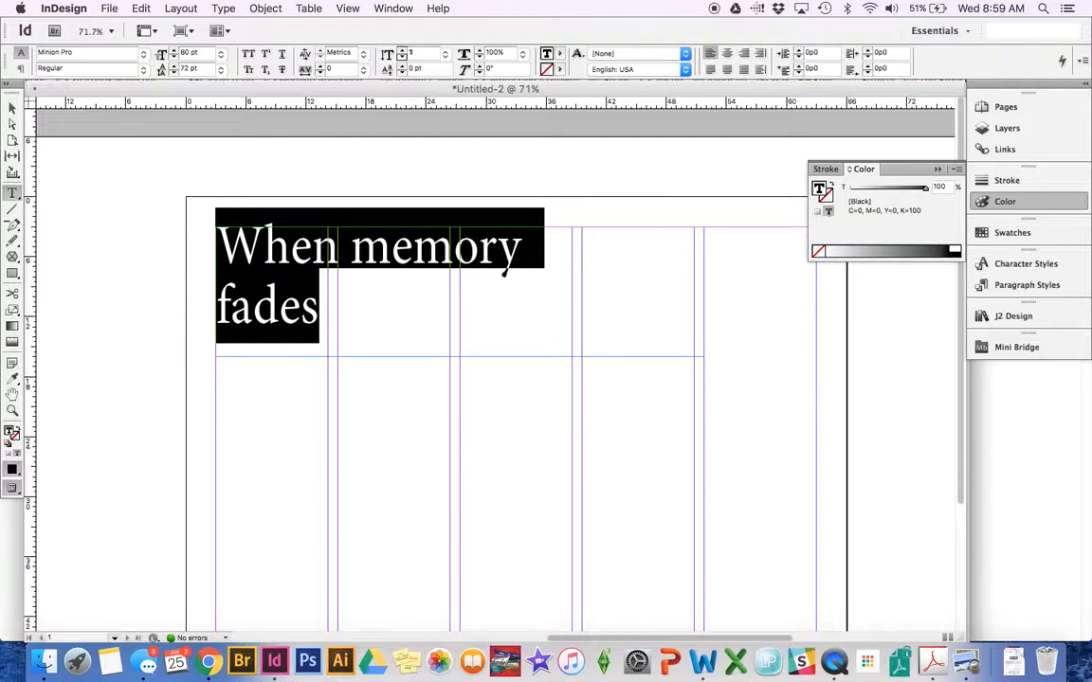
pyautogui.press('Return')
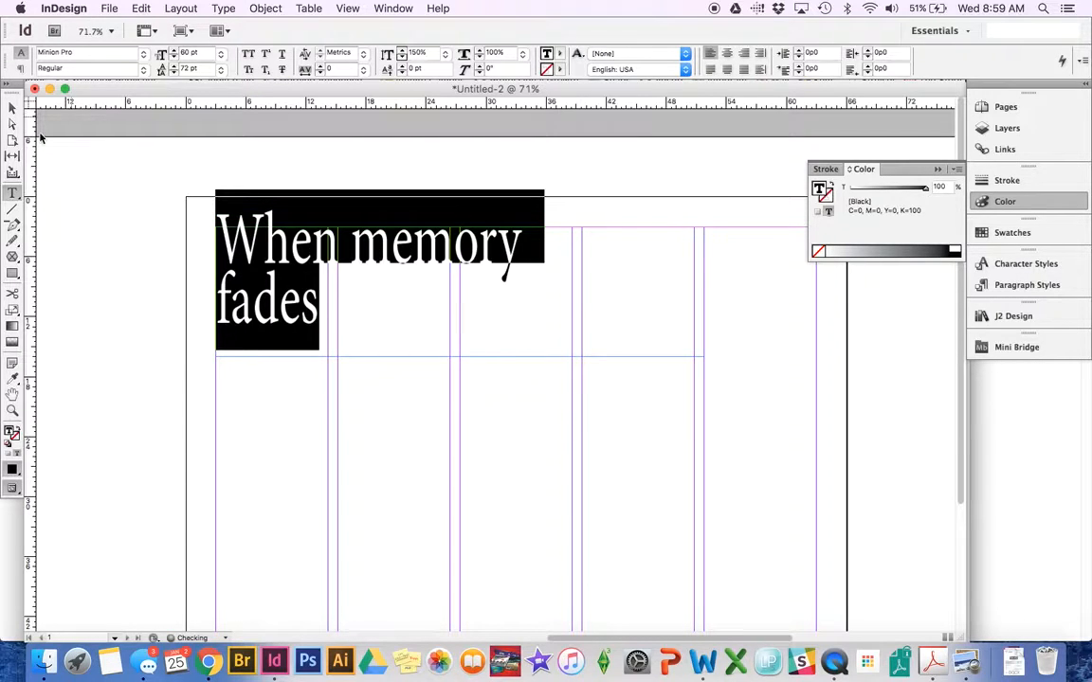
# Move the title frame slightly down the page and reset the title's vertical scale to 100%.
pyautogui.click(12, 108)
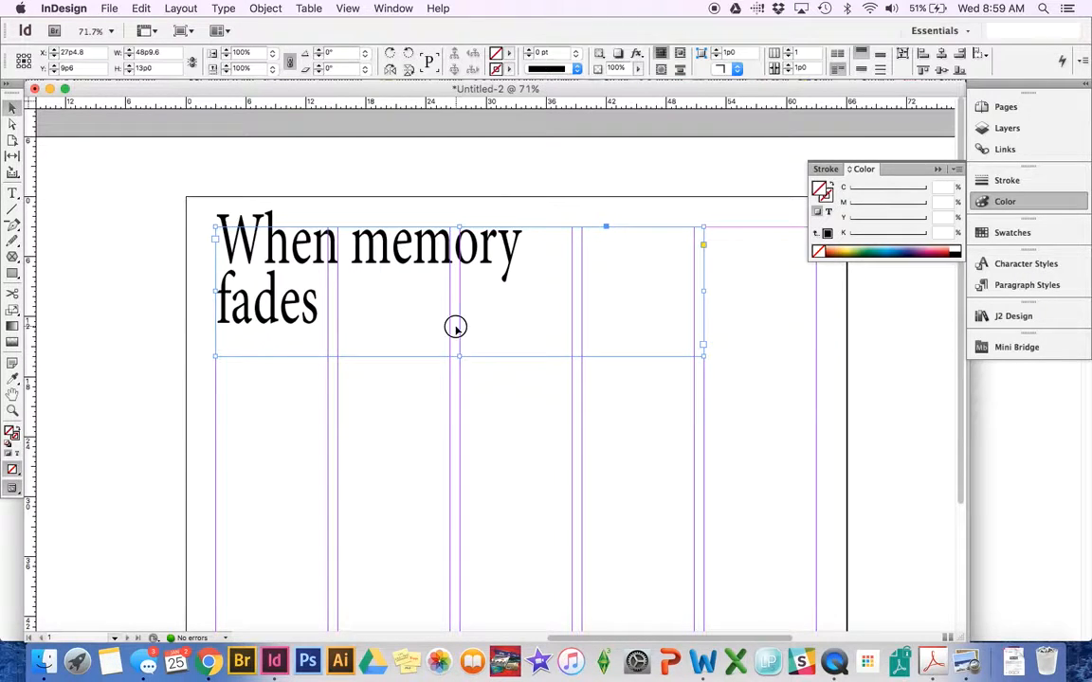
pyautogui.moveTo(456, 324); pyautogui.dragTo(456, 354)
pyautogui.doubleClick(355, 343)
pyautogui.press('super+a')
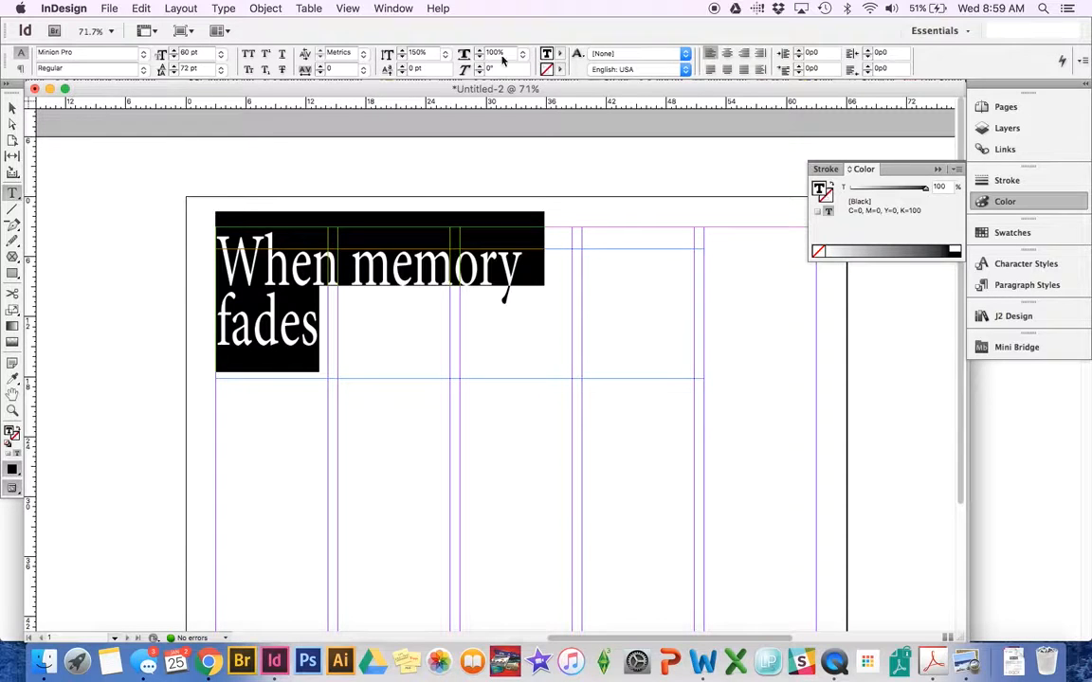
pyautogui.click(420, 52)
pyautogui.write('100')
pyautogui.press('Return')
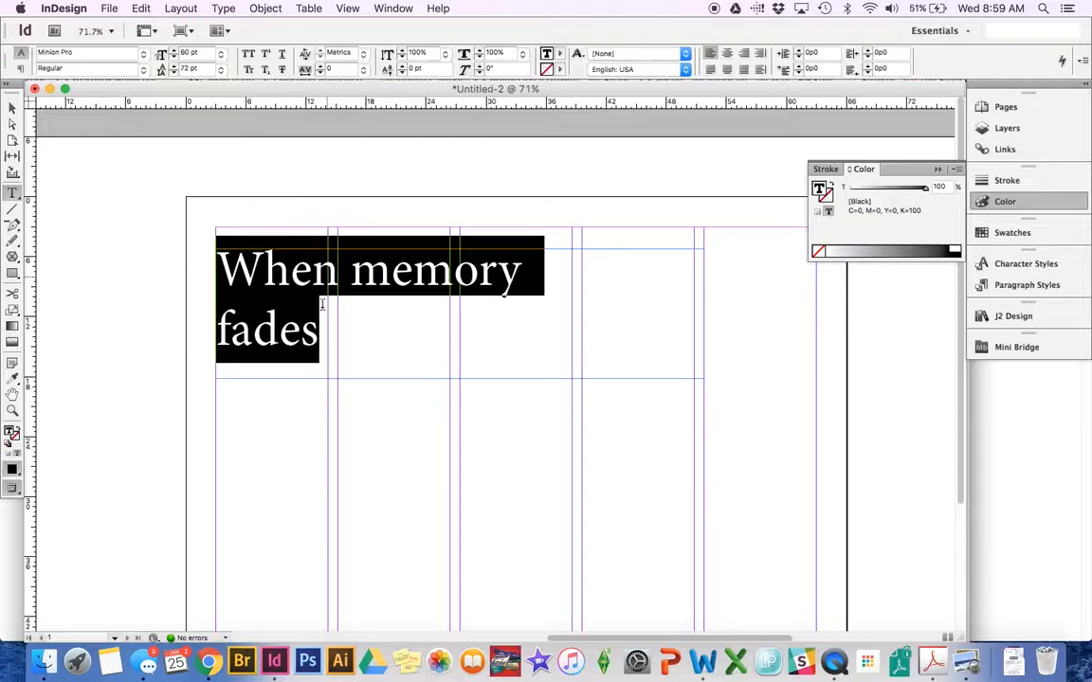
# Raise the title's horizontal scale in small increments to 106% and set it to 150%.
pyautogui.click(478, 50)
pyautogui.click(479, 50)
pyautogui.click(479, 51)
pyautogui.click(479, 50)
pyautogui.click(478, 50)
pyautogui.click(479, 50)
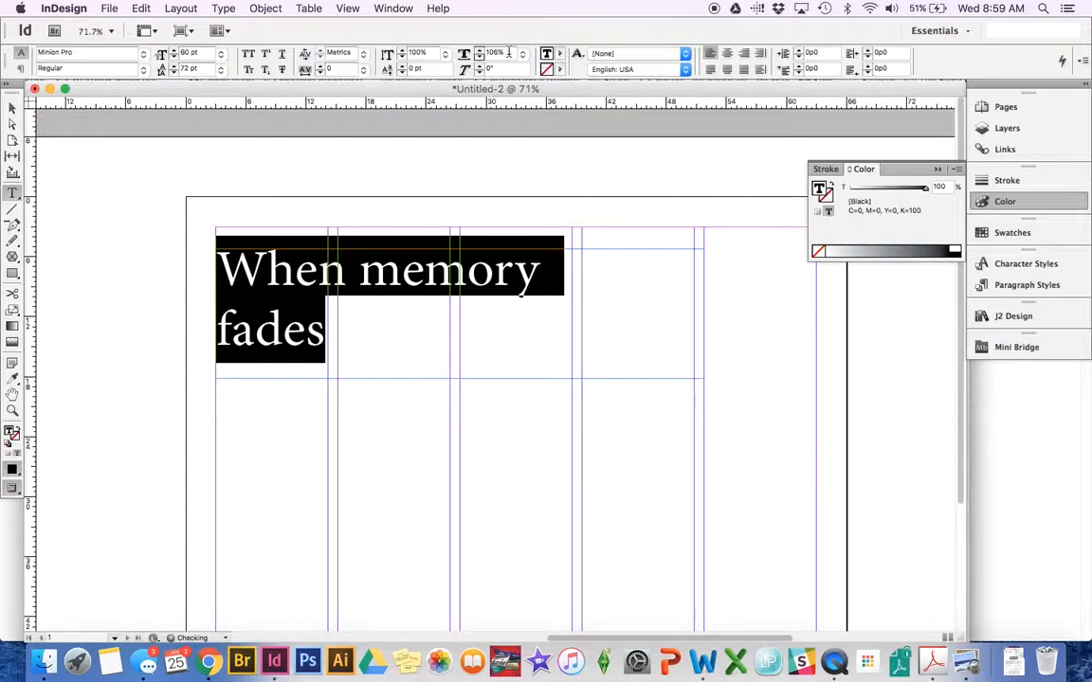
pyautogui.moveTo(509, 52); pyautogui.dragTo(421, 52)
pyautogui.press('Return')
pyautogui.click(372, 339)
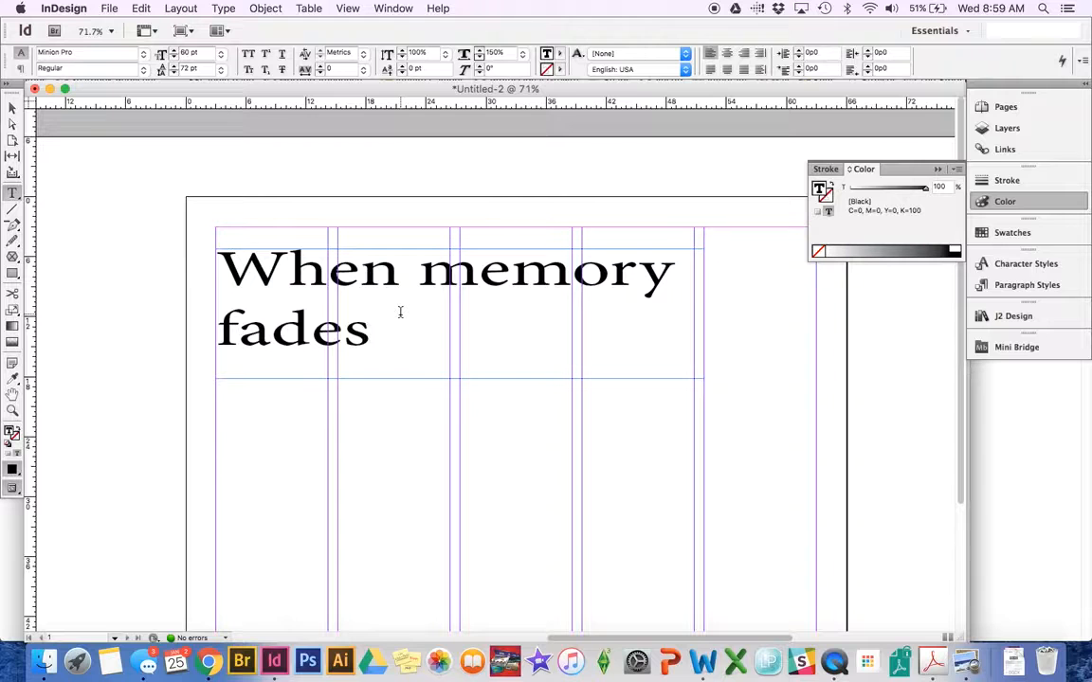
# Delete all of the title text from its frame and switch to QuickTime Player.
pyautogui.moveTo(392, 328); pyautogui.dragTo(165, 241)
pyautogui.press('BackSpace')
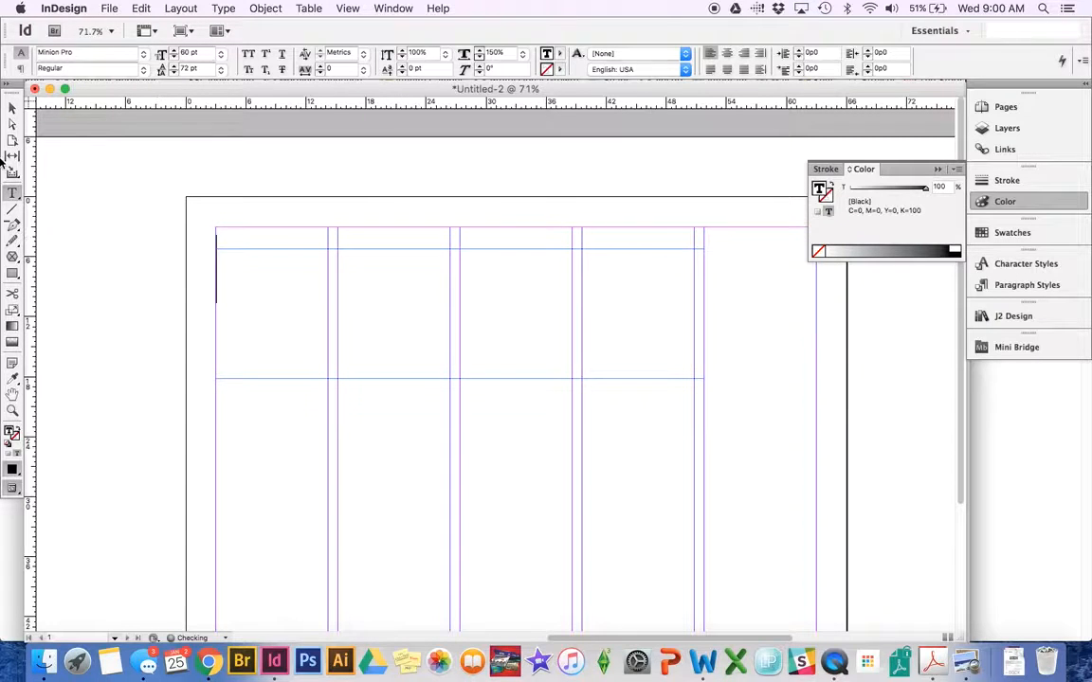
pyautogui.click(12, 107)
pyautogui.click(830, 663)
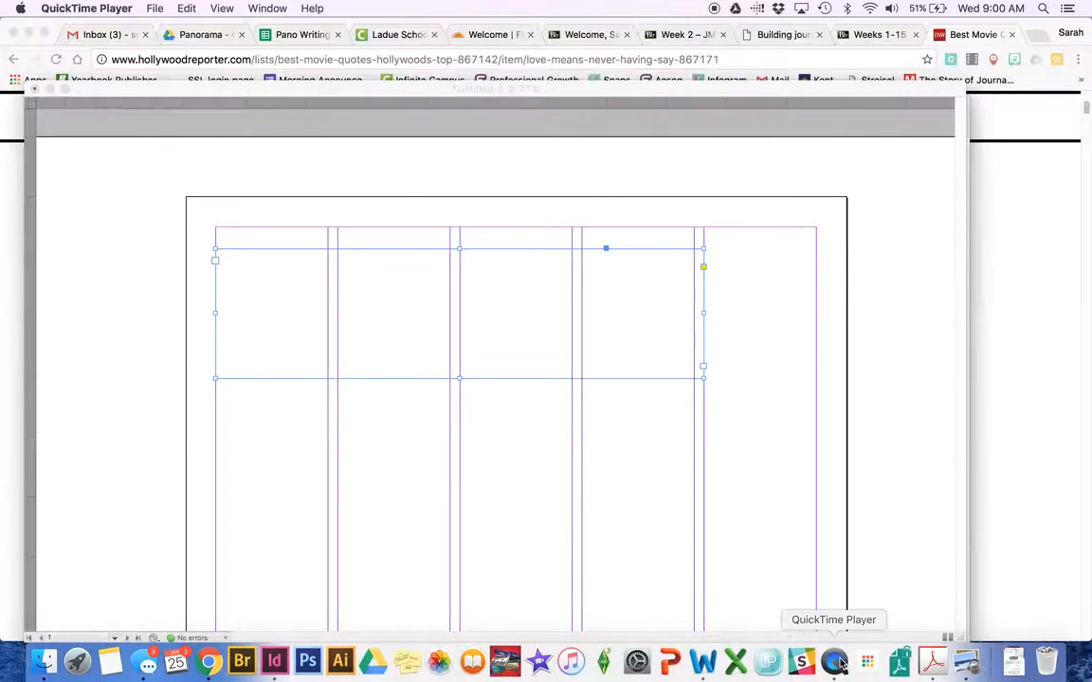